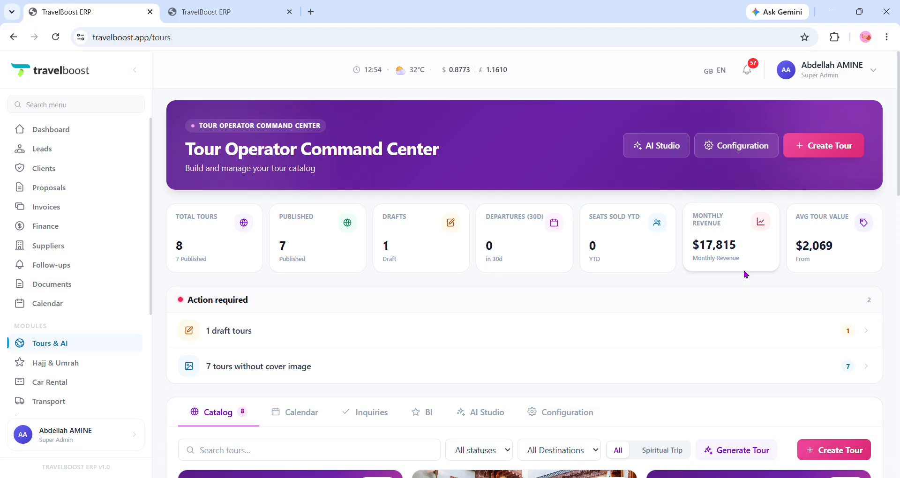
Examine the Tour Operator Command Center overview, including its summary figures and the Action required list.
{"action": "triple_click", "coordinate": [332, 161]}
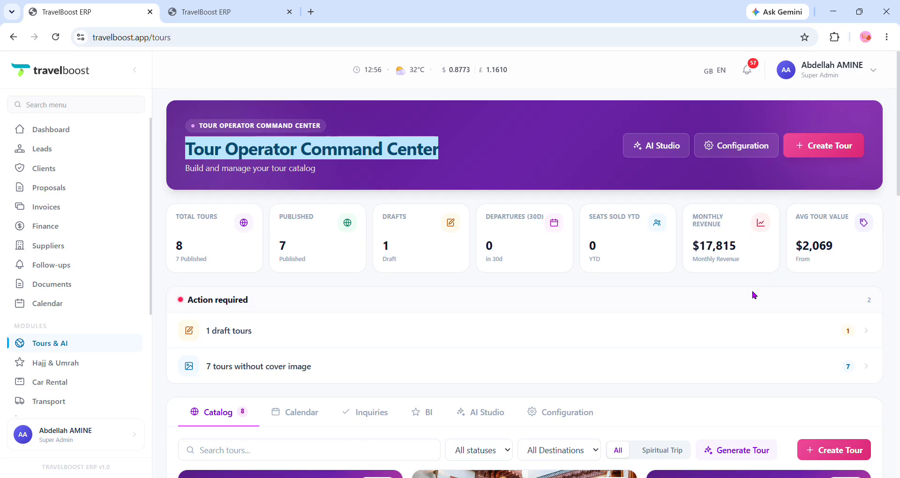
{"action": "scroll", "coordinate": [753, 295], "scroll_direction": "down", "scroll_amount": 1}
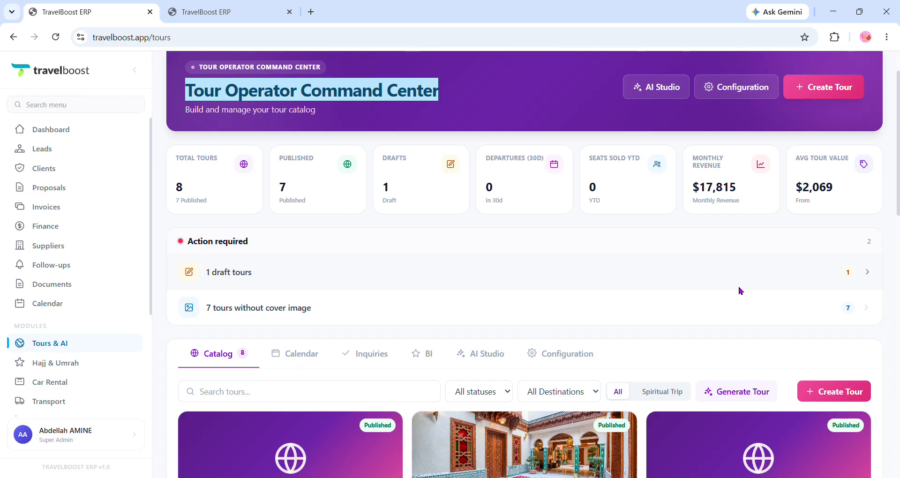
{"action": "triple_click", "coordinate": [238, 242]}
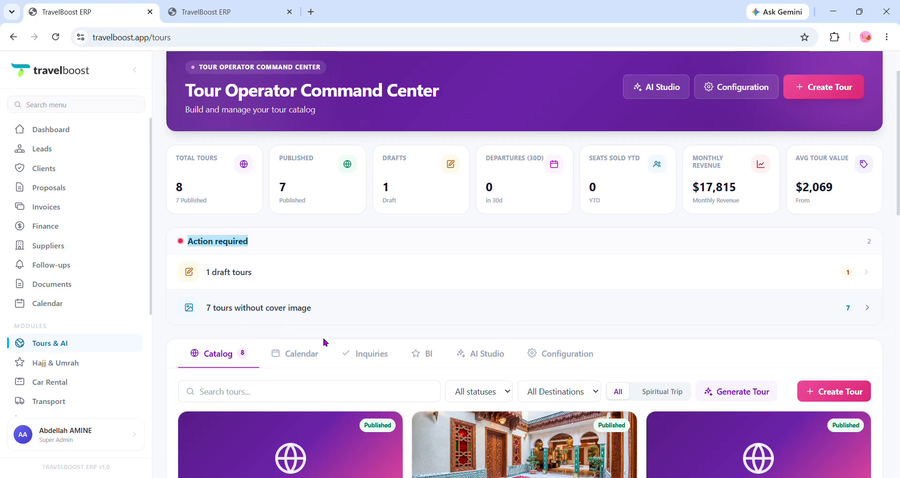
{"action": "scroll", "coordinate": [365, 320], "scroll_direction": "down", "scroll_amount": 1}
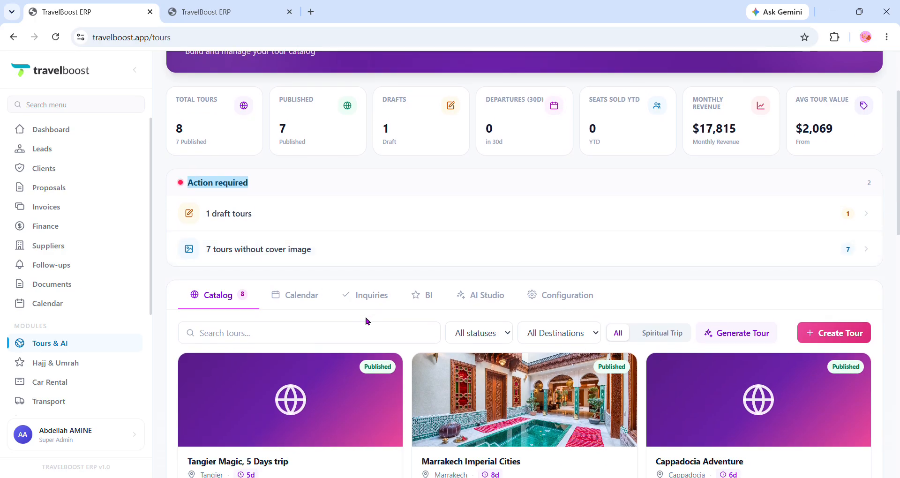
{"action": "scroll", "coordinate": [682, 325], "scroll_direction": "up", "scroll_amount": 2}
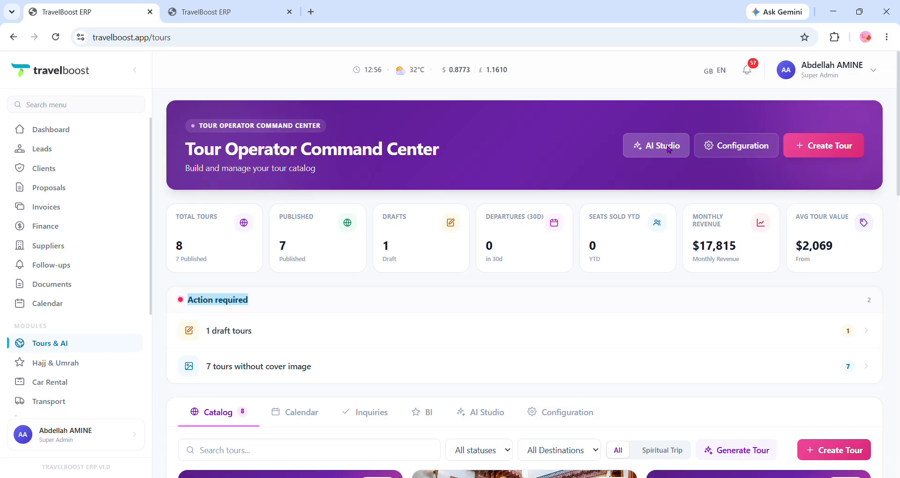
Open the tour configuration and review its categories, destinations, types and insurance options.
{"action": "left_click", "coordinate": [735, 155]}
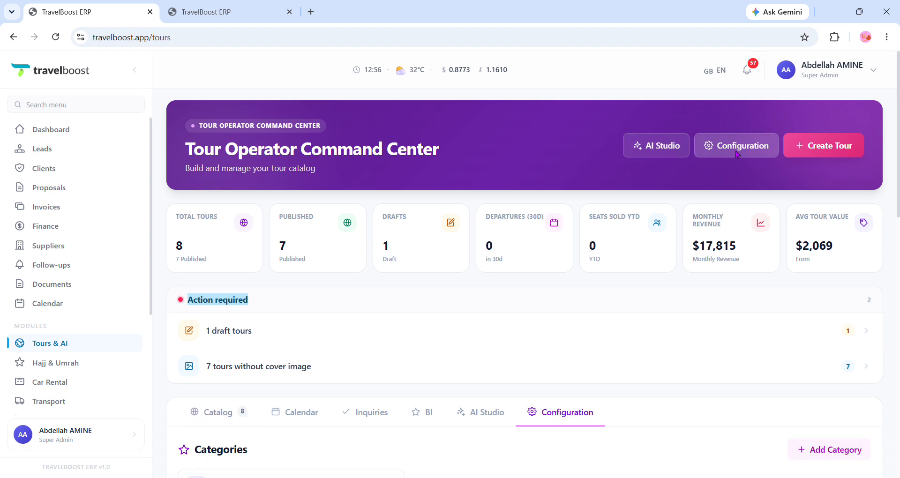
{"action": "scroll", "coordinate": [628, 298], "scroll_direction": "down", "scroll_amount": 5}
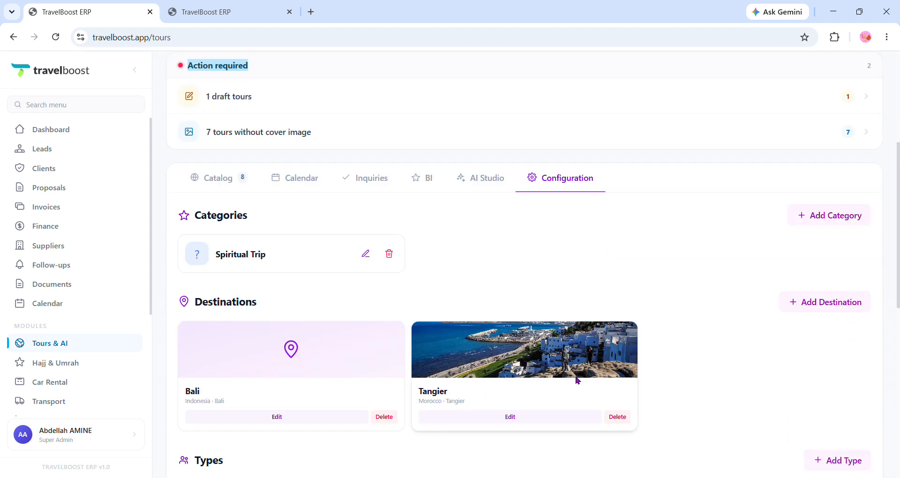
{"action": "scroll", "coordinate": [577, 380], "scroll_direction": "down", "scroll_amount": 1}
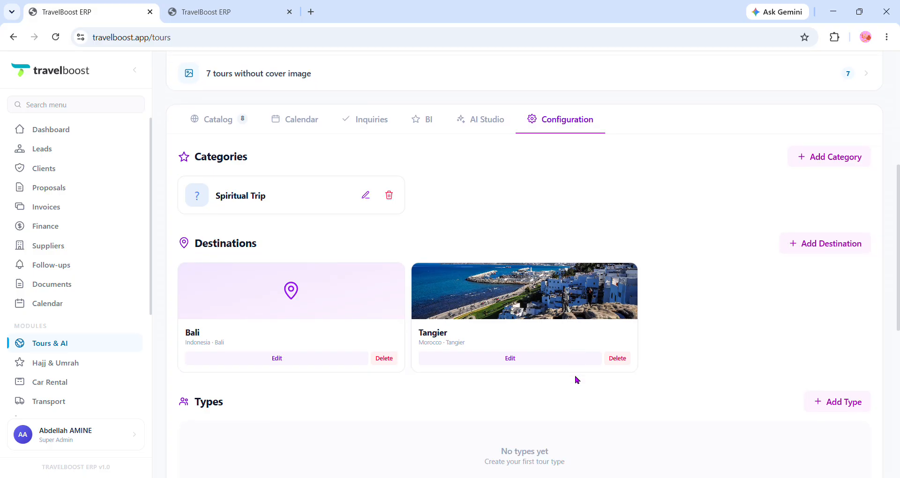
{"action": "scroll", "coordinate": [577, 379], "scroll_direction": "down", "scroll_amount": 1}
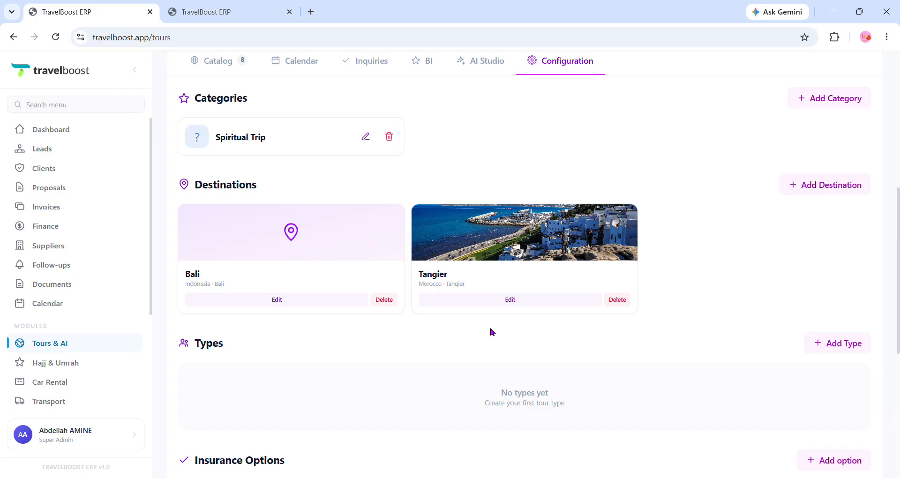
{"action": "scroll", "coordinate": [490, 331], "scroll_direction": "up", "scroll_amount": 6}
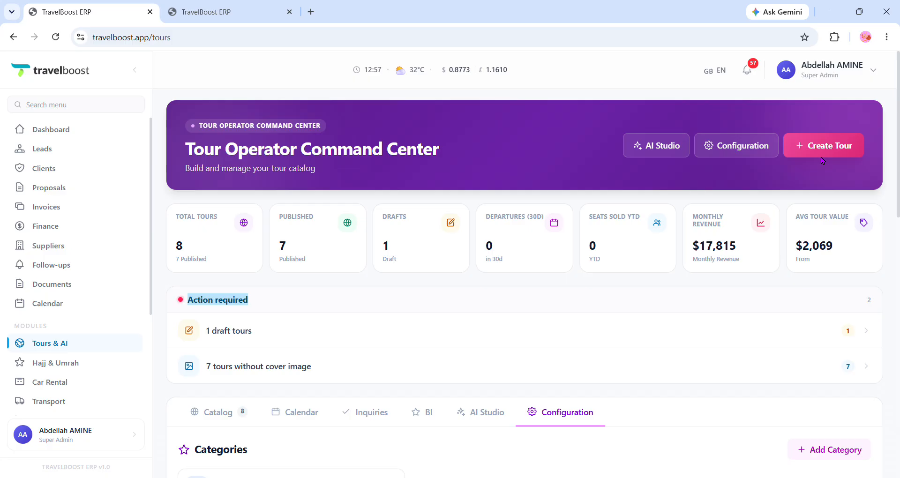
Open a blank Create Tour form, examine its fields from title to description, and close it without creating a tour.
{"action": "left_click", "coordinate": [821, 156]}
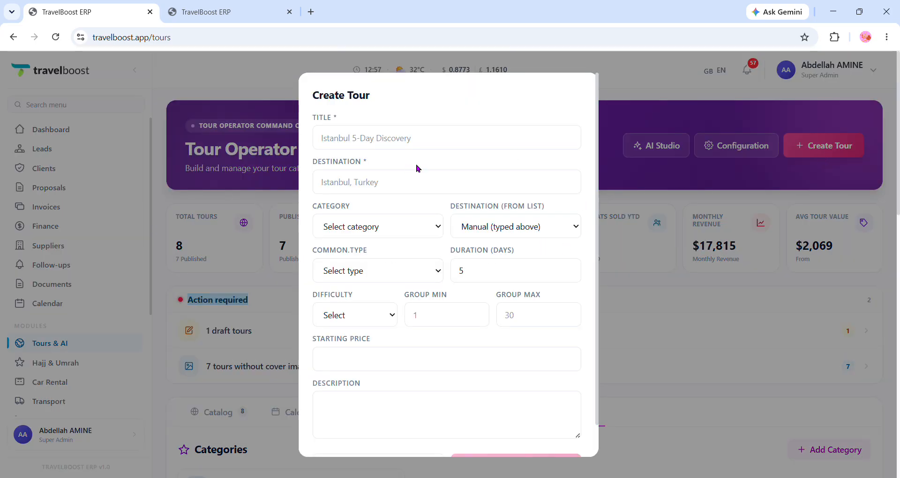
{"action": "left_click_drag", "start_coordinate": [323, 98], "coordinate": [431, 105]}
{"action": "left_click_drag", "start_coordinate": [313, 117], "coordinate": [336, 120]}
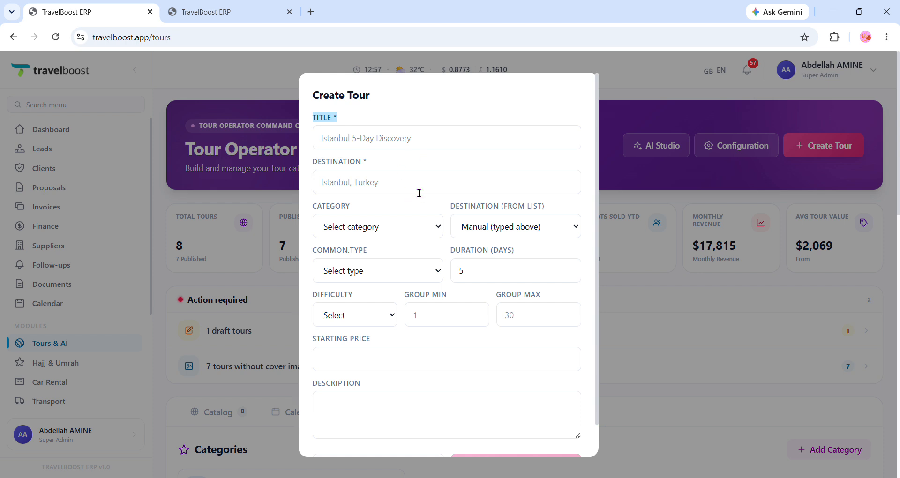
{"action": "left_click", "coordinate": [421, 227]}
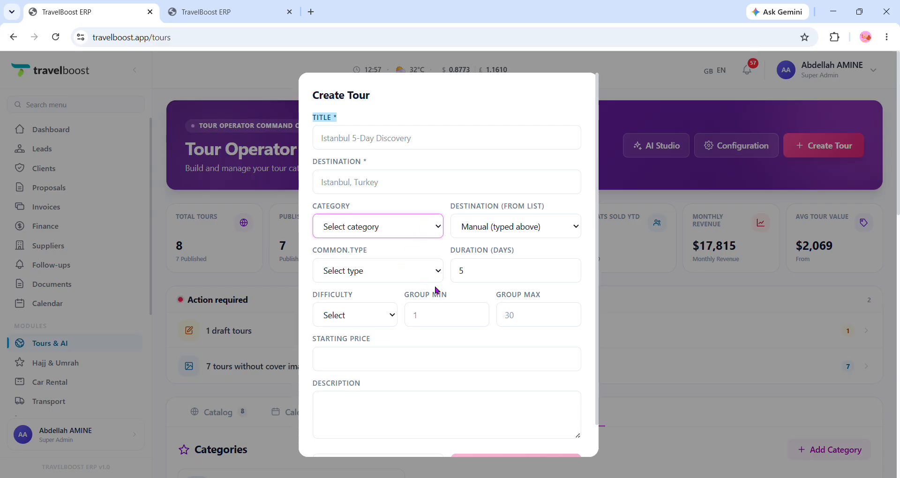
{"action": "left_click", "coordinate": [520, 229]}
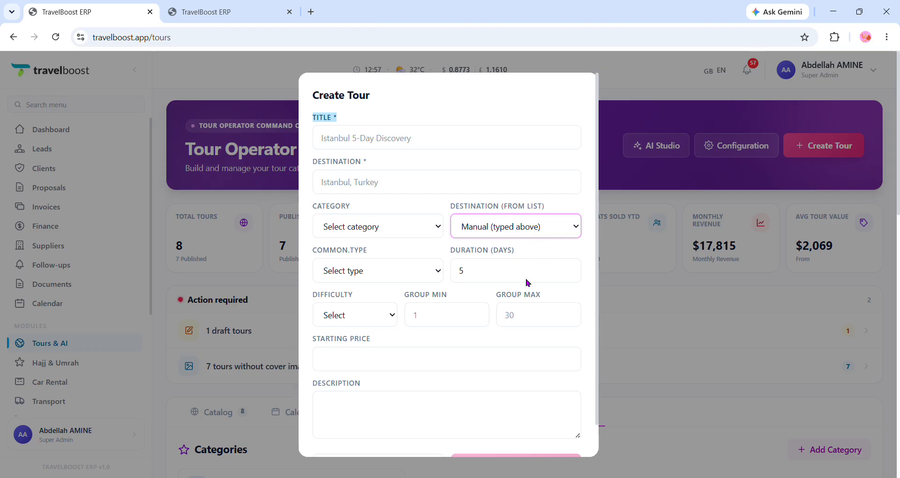
{"action": "left_click", "coordinate": [407, 271]}
{"action": "left_click", "coordinate": [478, 272]}
{"action": "left_click", "coordinate": [374, 321]}
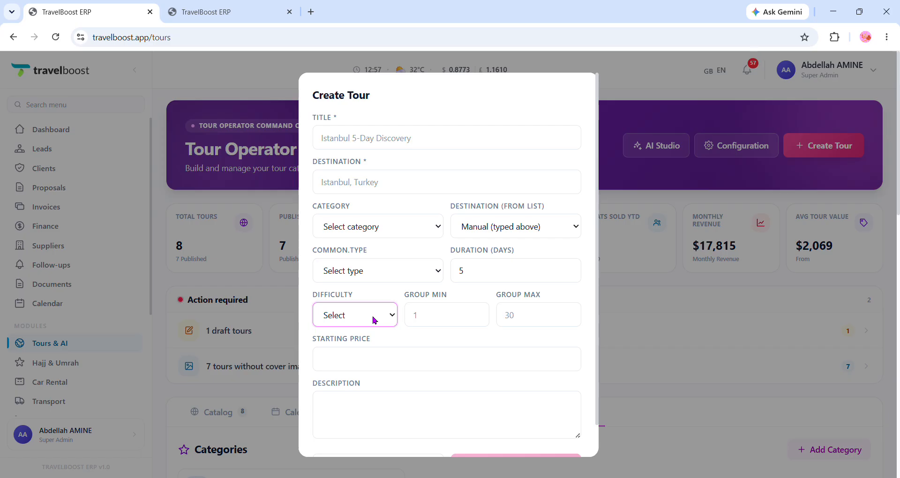
{"action": "left_click", "coordinate": [443, 321]}
{"action": "left_click", "coordinate": [524, 316]}
{"action": "left_click", "coordinate": [369, 369]}
{"action": "left_click", "coordinate": [368, 417]}
{"action": "scroll", "coordinate": [444, 317], "scroll_direction": "down", "scroll_amount": 1}
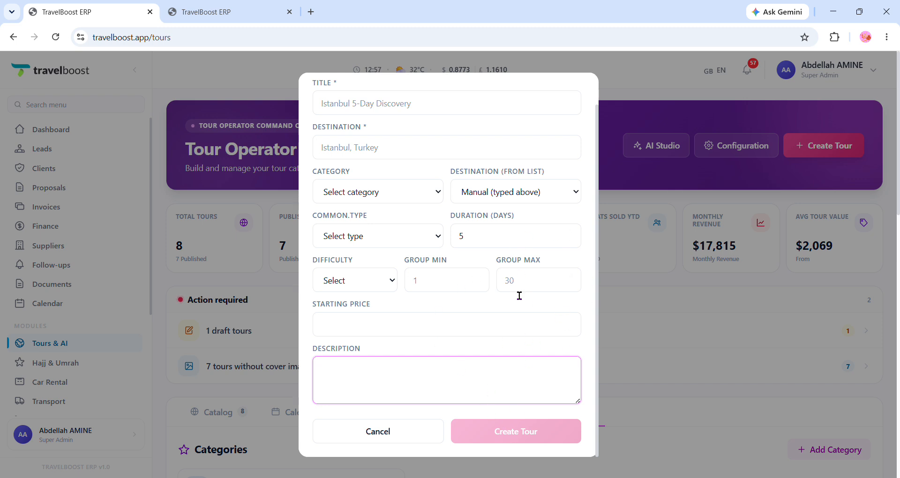
{"action": "scroll", "coordinate": [518, 296], "scroll_direction": "up", "scroll_amount": 1}
{"action": "left_click", "coordinate": [680, 93]}
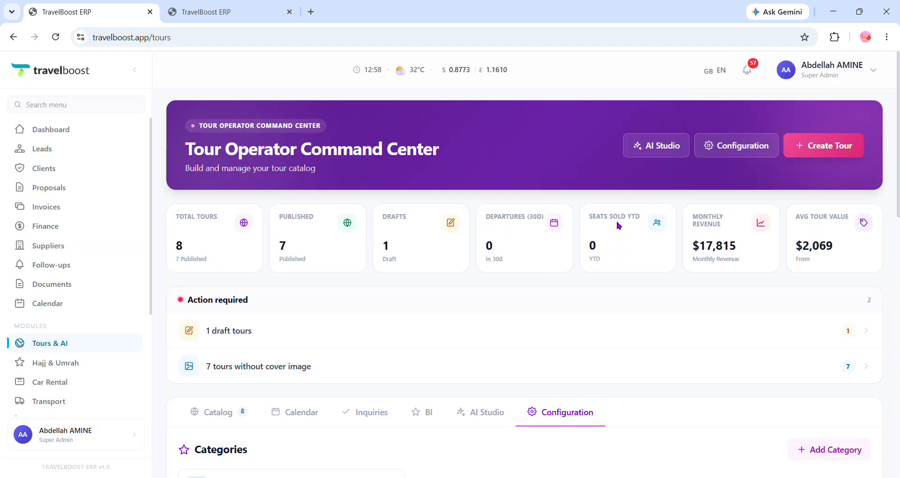
Show the tour catalog and look through all the published and draft tour cards.
{"action": "scroll", "coordinate": [593, 224], "scroll_direction": "down", "scroll_amount": 1}
{"action": "scroll", "coordinate": [583, 226], "scroll_direction": "down", "scroll_amount": 1}
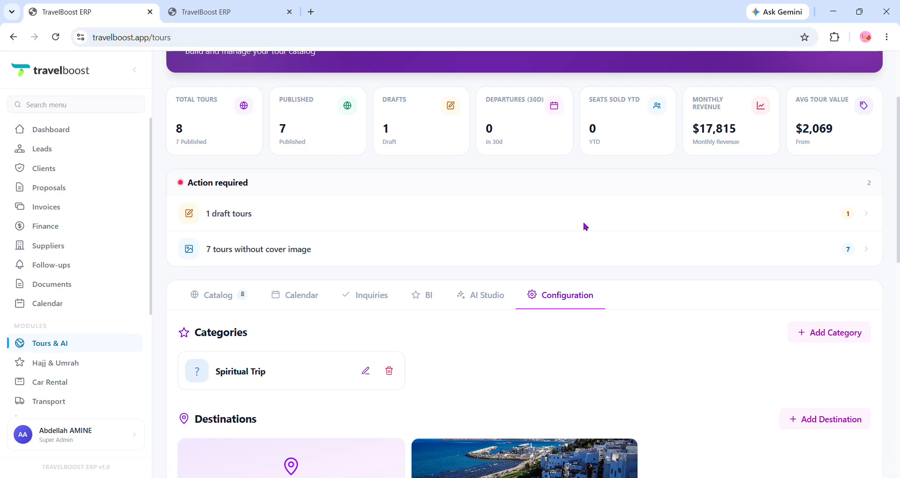
{"action": "left_click", "coordinate": [208, 295]}
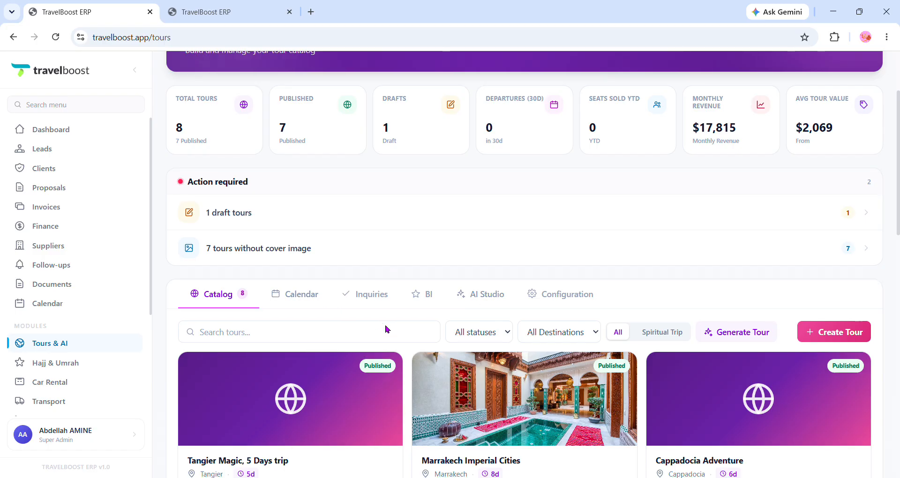
{"action": "scroll", "coordinate": [327, 398], "scroll_direction": "down", "scroll_amount": 2}
{"action": "scroll", "coordinate": [295, 317], "scroll_direction": "down", "scroll_amount": 2}
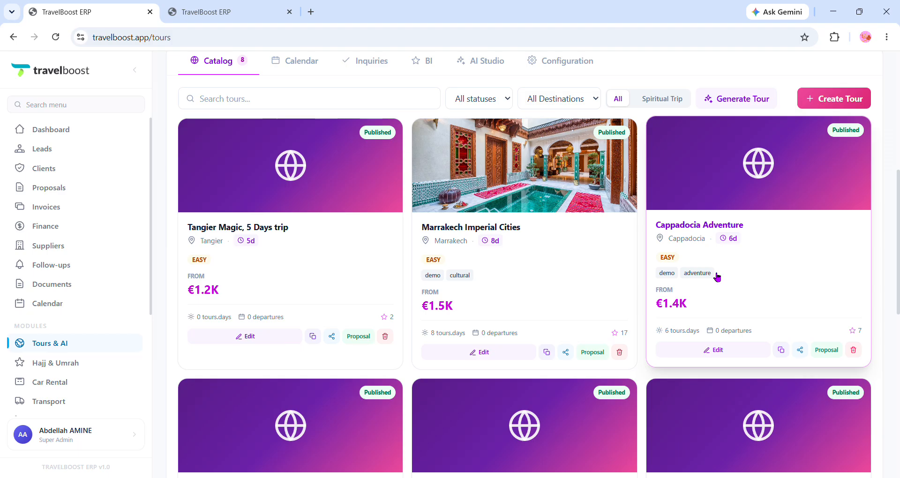
{"action": "scroll", "coordinate": [713, 280], "scroll_direction": "down", "scroll_amount": 4}
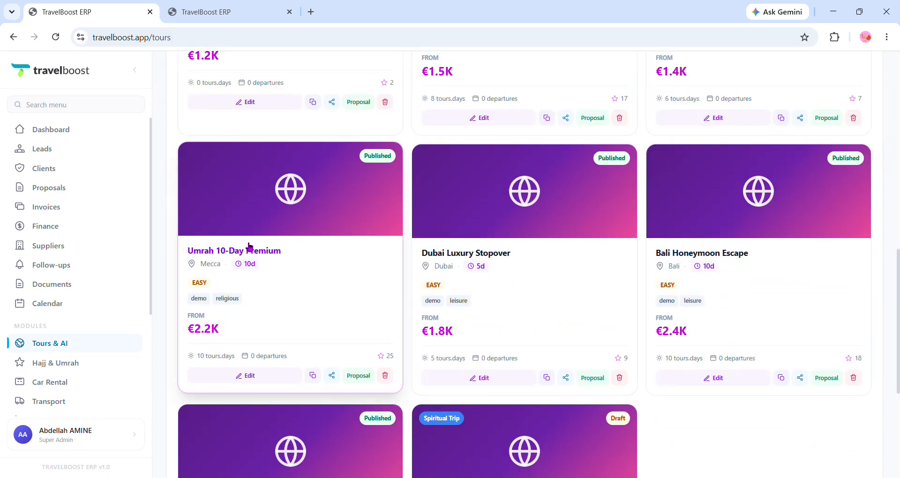
{"action": "scroll", "coordinate": [655, 308], "scroll_direction": "down", "scroll_amount": 5}
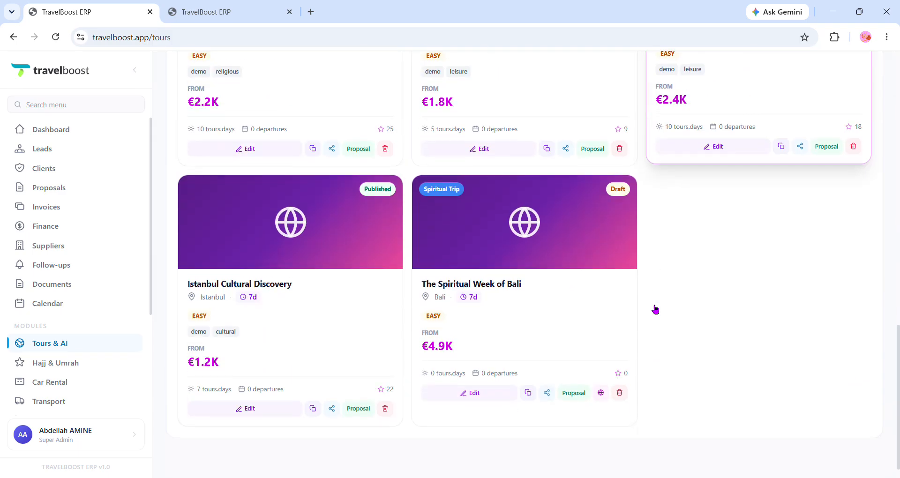
{"action": "scroll", "coordinate": [543, 356], "scroll_direction": "up", "scroll_amount": 8}
{"action": "scroll", "coordinate": [539, 338], "scroll_direction": "up", "scroll_amount": 8}
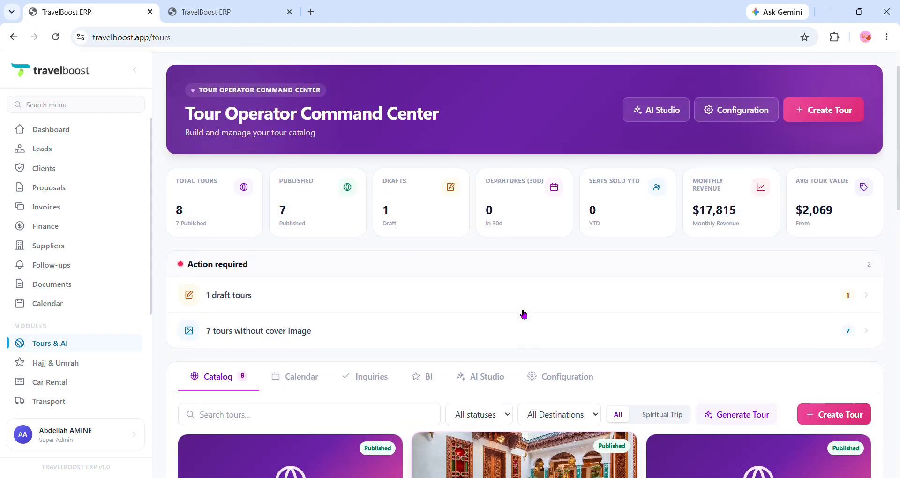
Check the departures calendar in year and quarter views with its status legend, and open the custom tour inquiries.
{"action": "left_click", "coordinate": [296, 411]}
{"action": "scroll", "coordinate": [421, 365], "scroll_direction": "down", "scroll_amount": 4}
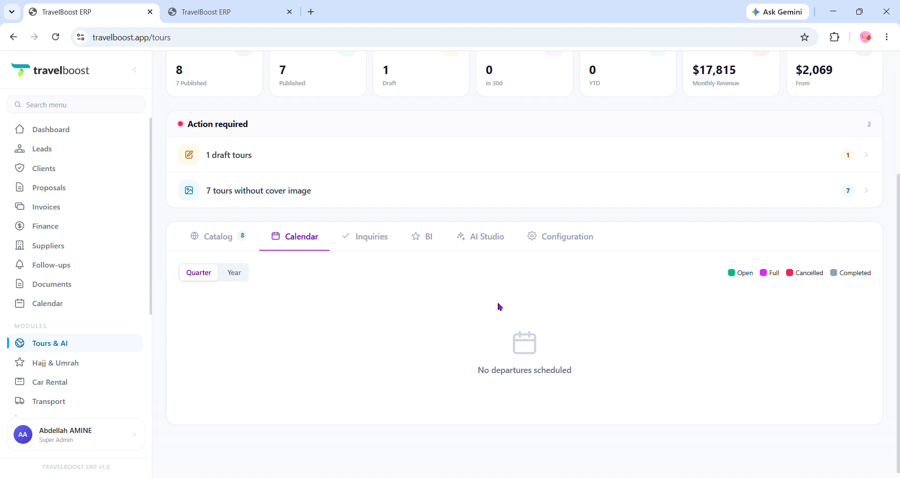
{"action": "left_click", "coordinate": [237, 276]}
{"action": "left_click", "coordinate": [213, 275]}
{"action": "left_click_drag", "start_coordinate": [731, 309], "coordinate": [730, 284]}
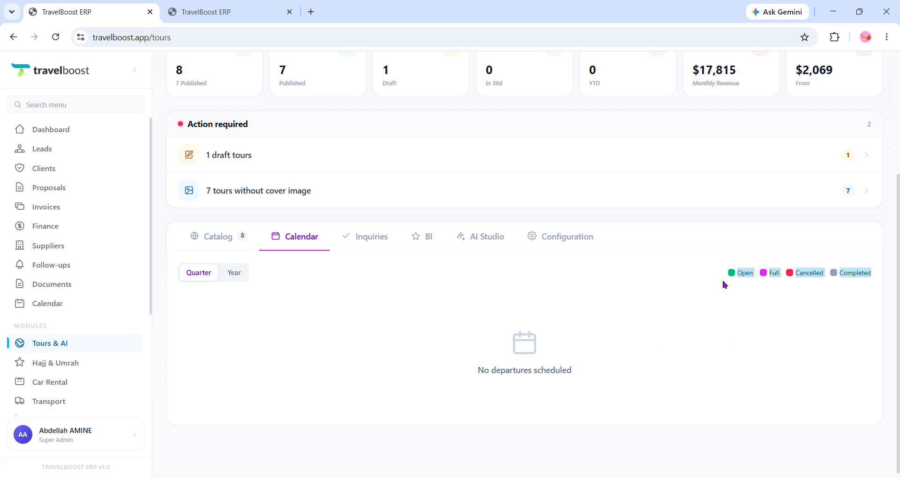
{"action": "left_click", "coordinate": [749, 315]}
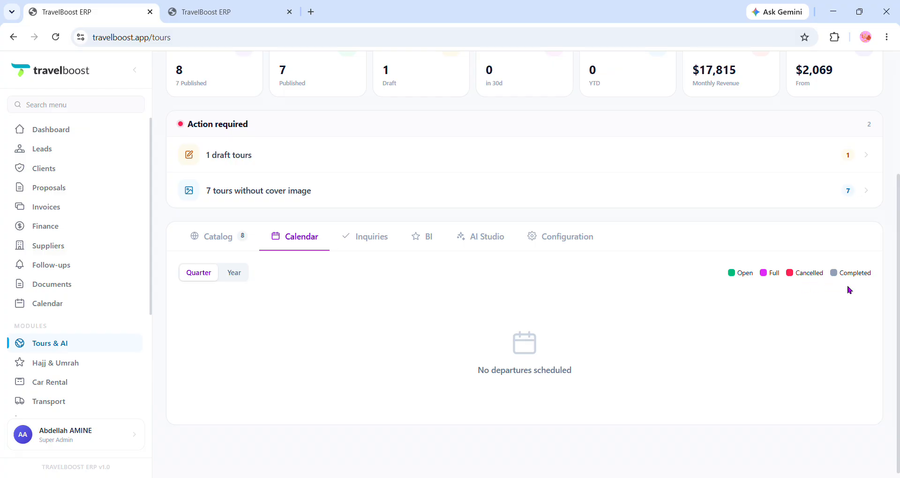
{"action": "left_click", "coordinate": [387, 240]}
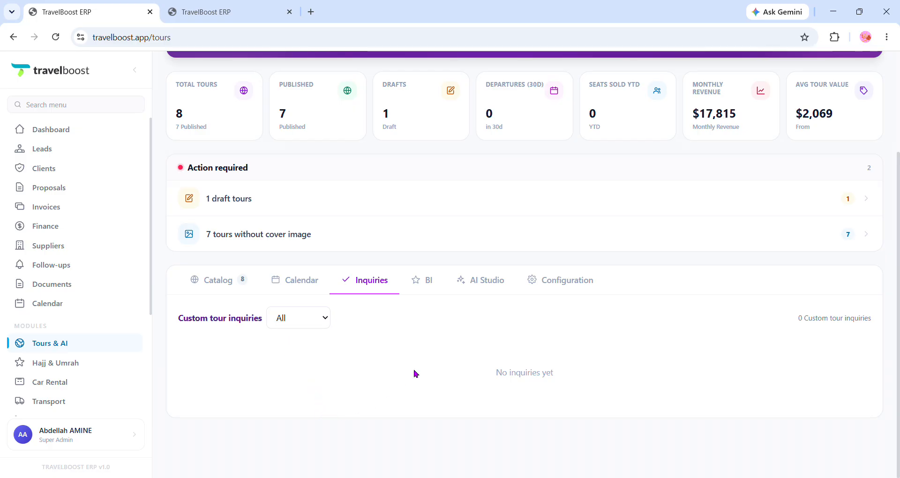
Review the BI section's fleet ratings, revenue leaderboard, utilization heatmap, survey results and demand forecast.
{"action": "left_click", "coordinate": [429, 292]}
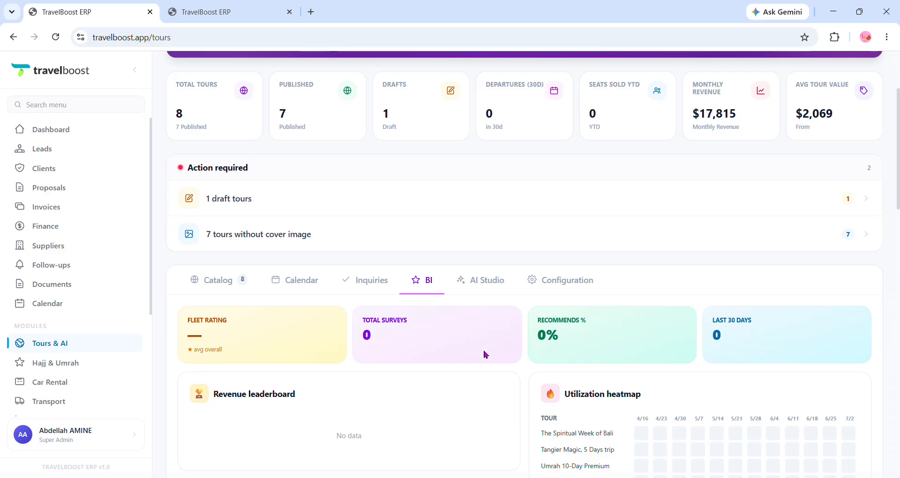
{"action": "scroll", "coordinate": [484, 354], "scroll_direction": "down", "scroll_amount": 3}
{"action": "scroll", "coordinate": [486, 354], "scroll_direction": "down", "scroll_amount": 1}
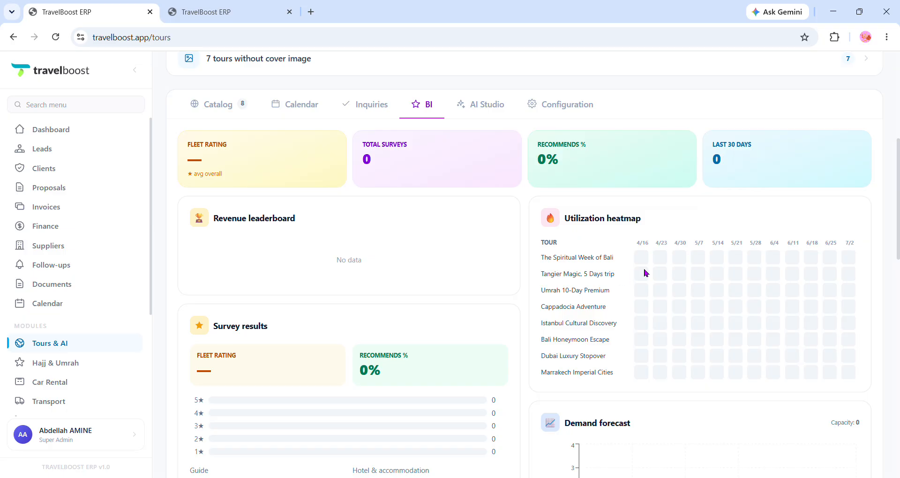
{"action": "scroll", "coordinate": [399, 366], "scroll_direction": "down", "scroll_amount": 8}
{"action": "scroll", "coordinate": [474, 371], "scroll_direction": "up", "scroll_amount": 10}
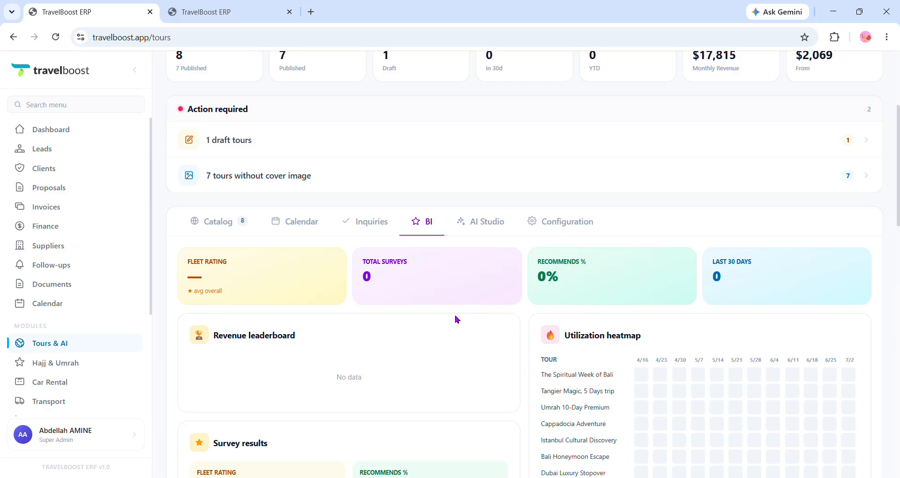
Open AI Studio and examine the AI Tour Generator form, from destination and duration down to special requests.
{"action": "left_click", "coordinate": [486, 228]}
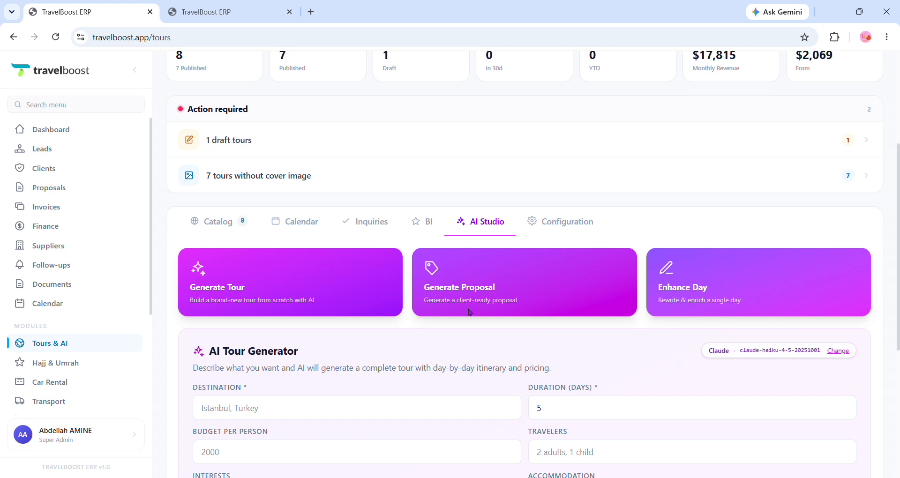
{"action": "scroll", "coordinate": [727, 303], "scroll_direction": "down", "scroll_amount": 3}
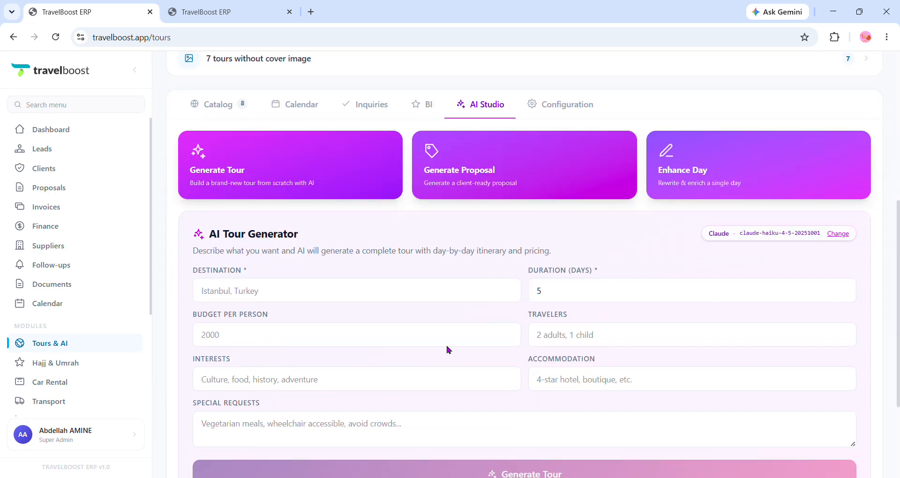
{"action": "left_click_drag", "start_coordinate": [210, 239], "coordinate": [321, 249]}
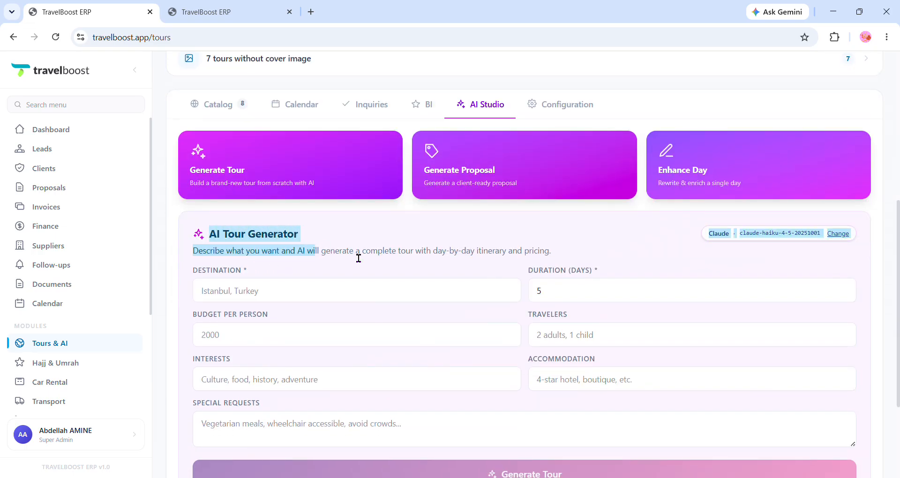
{"action": "left_click", "coordinate": [440, 299]}
{"action": "left_click", "coordinate": [576, 301]}
{"action": "left_click", "coordinate": [290, 344]}
{"action": "left_click", "coordinate": [569, 346]}
{"action": "left_click", "coordinate": [364, 386]}
{"action": "left_click", "coordinate": [545, 381]}
{"action": "scroll", "coordinate": [520, 396], "scroll_direction": "down", "scroll_amount": 3}
{"action": "left_click", "coordinate": [336, 291]}
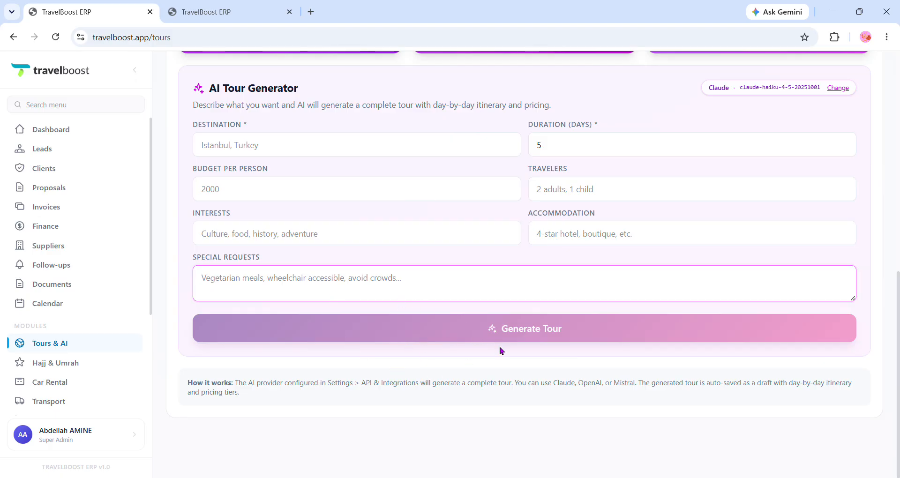
{"action": "scroll", "coordinate": [740, 384], "scroll_direction": "up", "scroll_amount": 7}
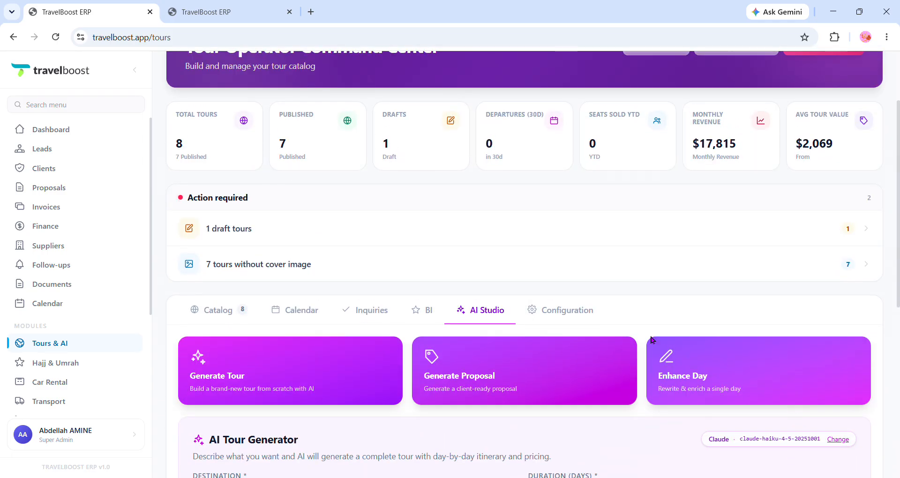
Open the module's configuration and review the Add Category form's name, icon, color and description fields, closing it without creating a category.
{"action": "left_click", "coordinate": [581, 311]}
{"action": "scroll", "coordinate": [739, 345], "scroll_direction": "down", "scroll_amount": 1}
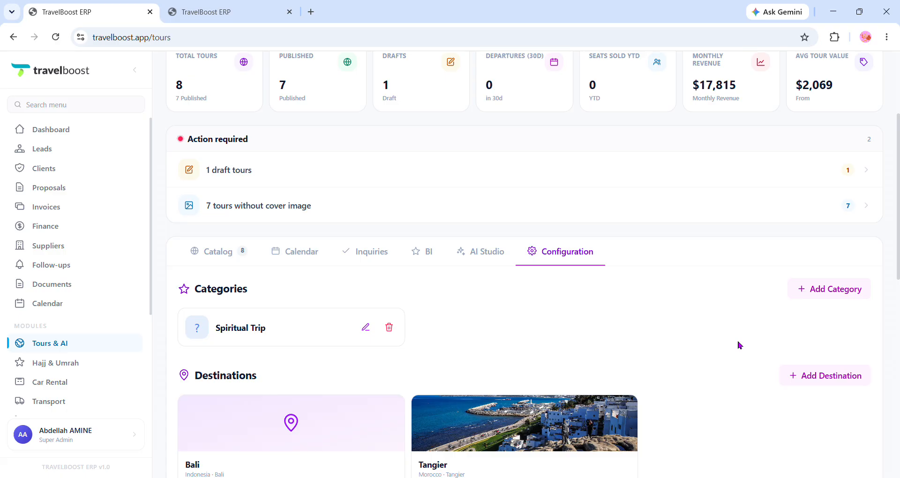
{"action": "scroll", "coordinate": [740, 345], "scroll_direction": "down", "scroll_amount": 1}
{"action": "scroll", "coordinate": [740, 345], "scroll_direction": "down", "scroll_amount": 1}
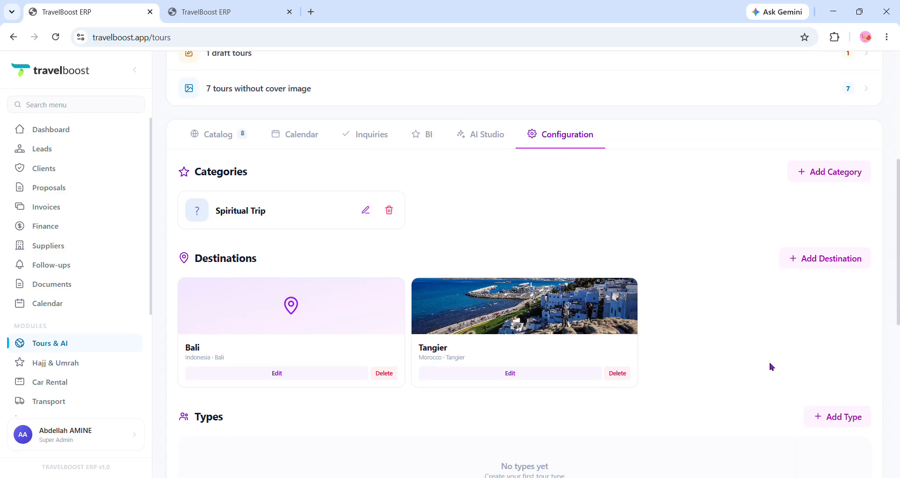
{"action": "left_click", "coordinate": [852, 174]}
{"action": "left_click", "coordinate": [430, 227]}
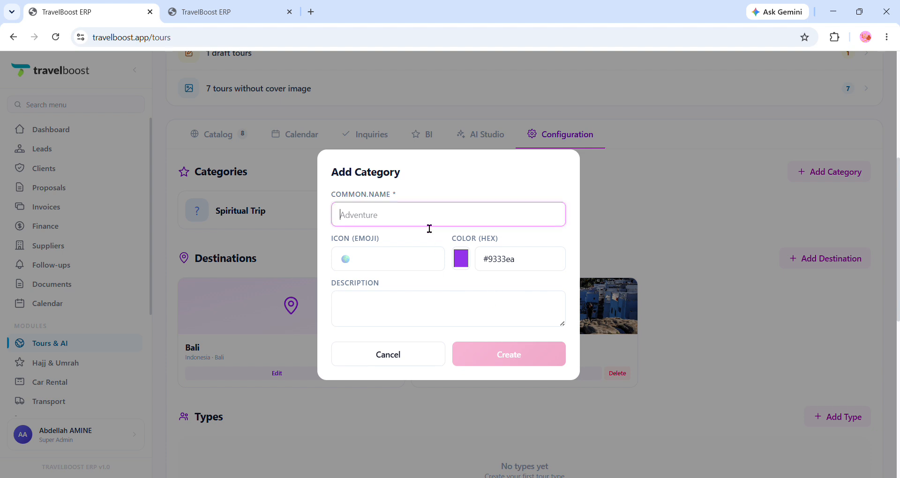
{"action": "left_click", "coordinate": [416, 263]}
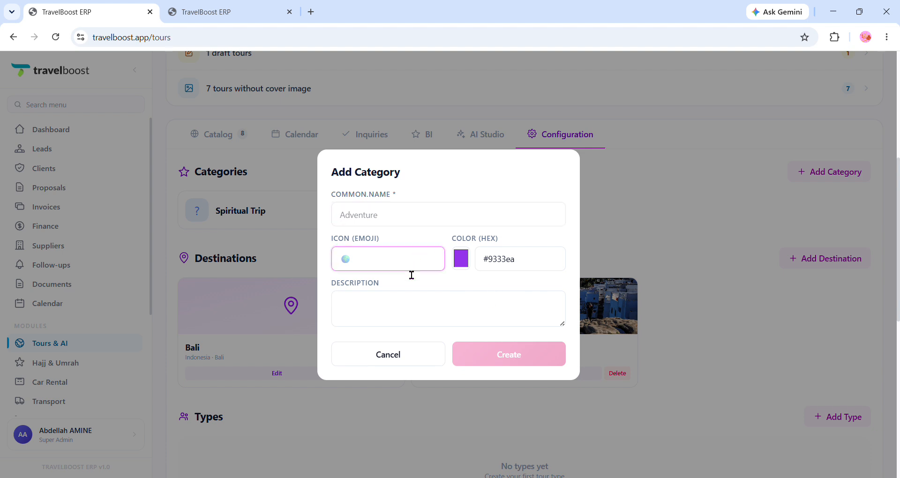
{"action": "left_click", "coordinate": [541, 269]}
{"action": "left_click", "coordinate": [483, 318]}
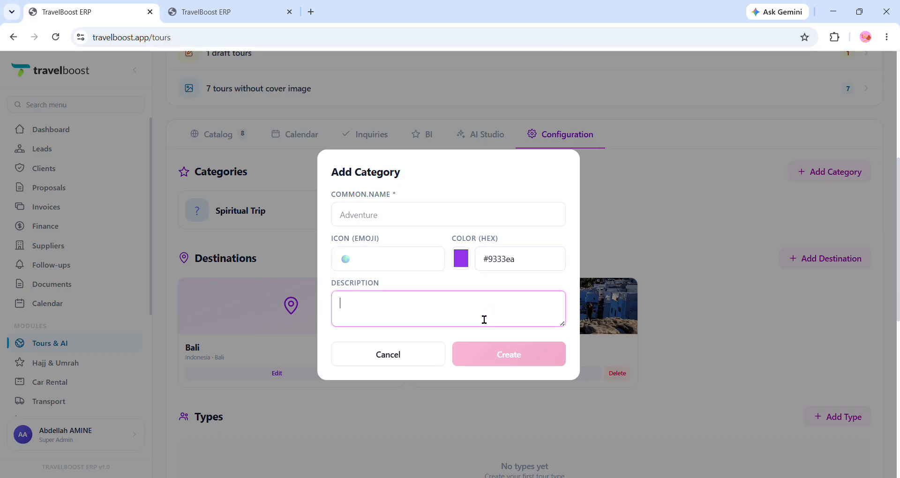
{"action": "left_click", "coordinate": [419, 353]}
Review the Add Destination form's name, country, region, cover image URL and description fields, and close it without creating a destination.
{"action": "left_click", "coordinate": [830, 263]}
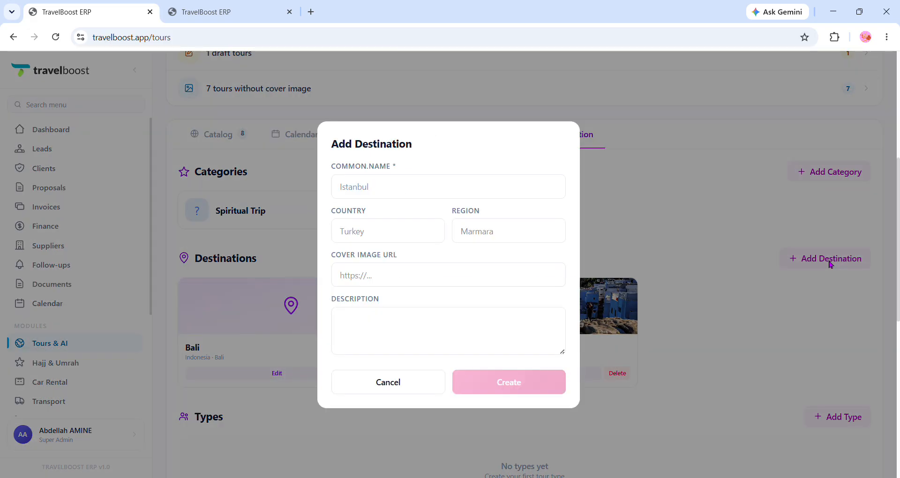
{"action": "triple_click", "coordinate": [377, 171]}
{"action": "double_click", "coordinate": [363, 216]}
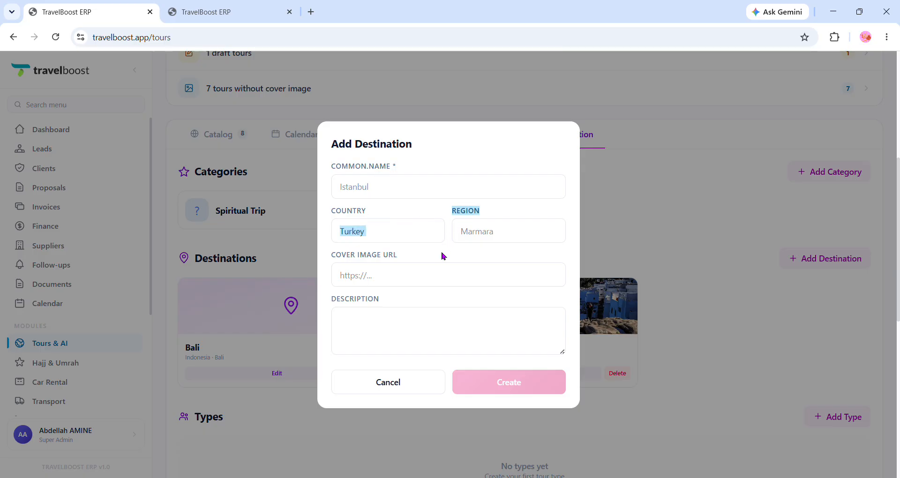
{"action": "left_click", "coordinate": [440, 280]}
{"action": "left_click", "coordinate": [394, 306]}
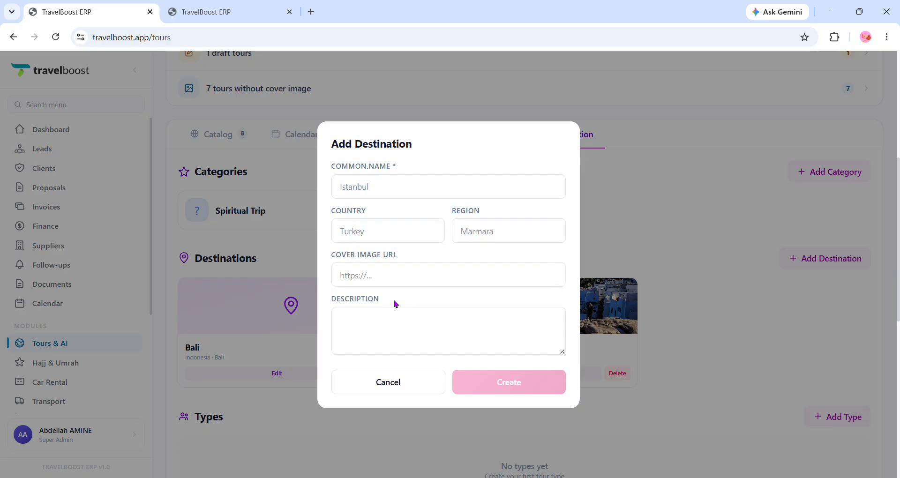
{"action": "left_click", "coordinate": [439, 391]}
Review the Add Type form's name, icon and description fields, and cancel it without creating a tour type.
{"action": "scroll", "coordinate": [773, 375], "scroll_direction": "down", "scroll_amount": 4}
{"action": "scroll", "coordinate": [799, 379], "scroll_direction": "down", "scroll_amount": 1}
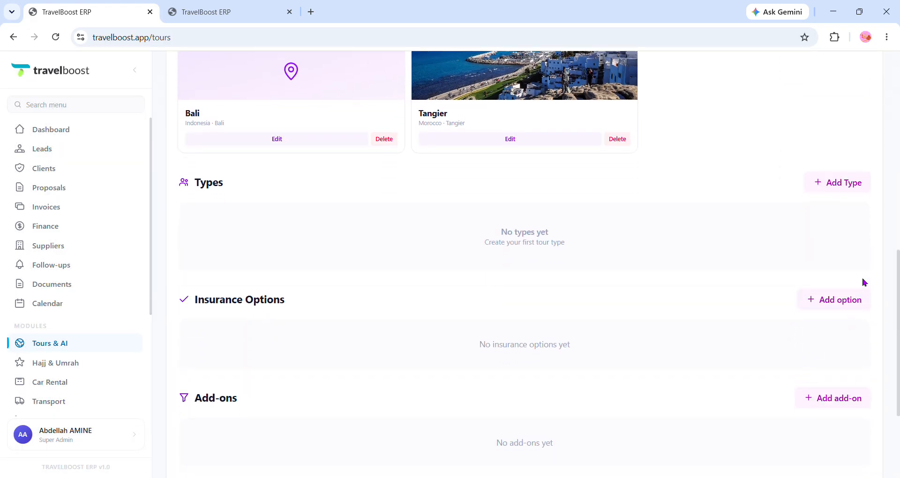
{"action": "left_click", "coordinate": [835, 187]}
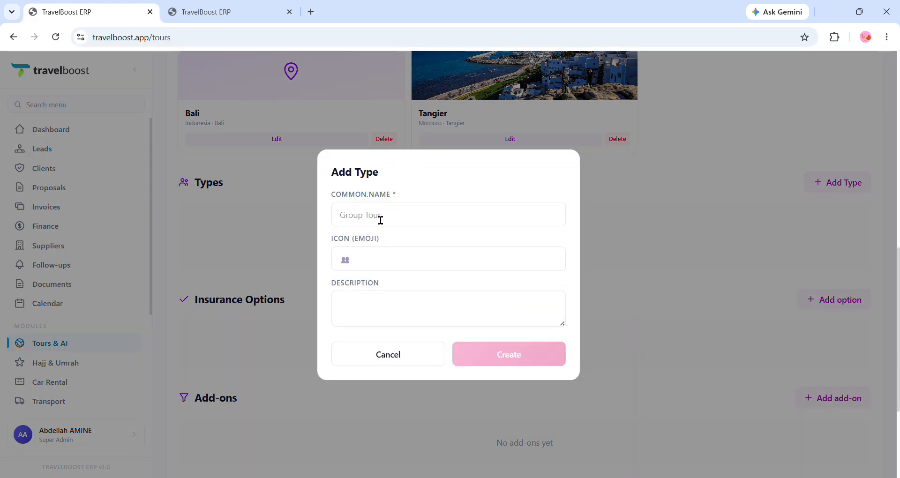
{"action": "left_click", "coordinate": [396, 215]}
{"action": "left_click", "coordinate": [413, 268]}
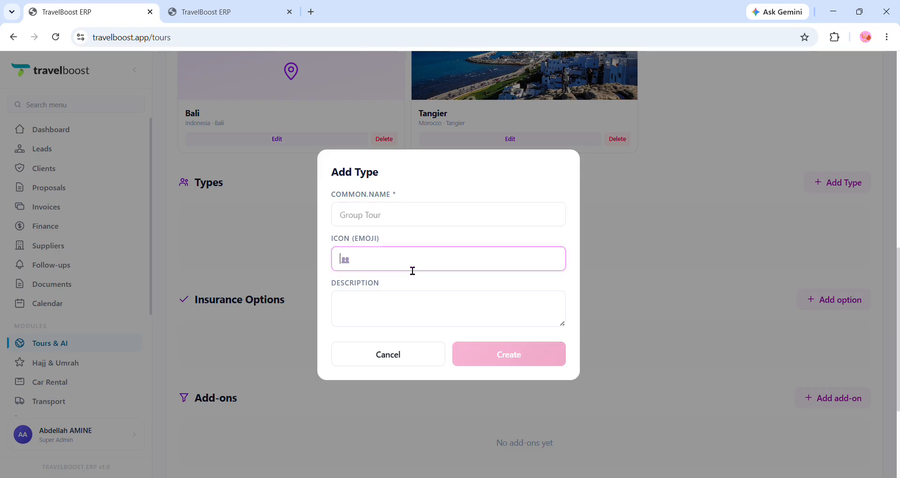
{"action": "left_click", "coordinate": [418, 362]}
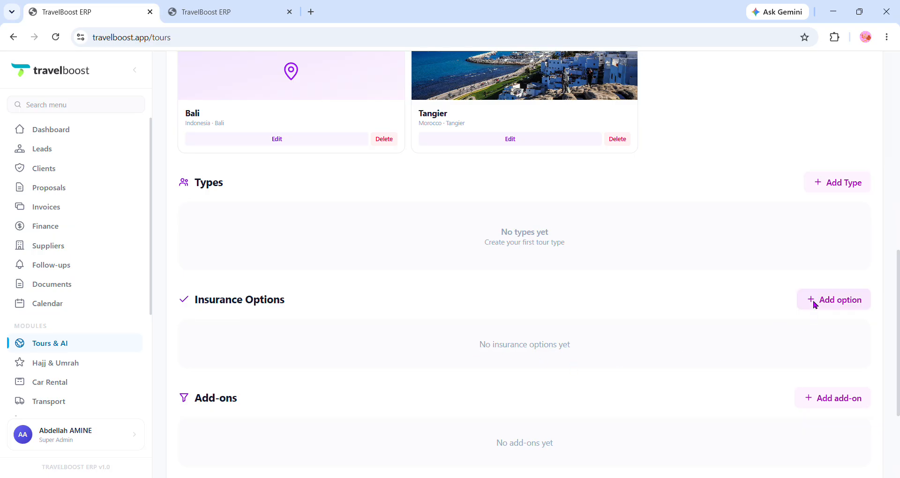
Examine the New Insurance Option form and the New Add-on form with their code, name, description and cost fields, leaving both empty and closed.
{"action": "left_click", "coordinate": [841, 308]}
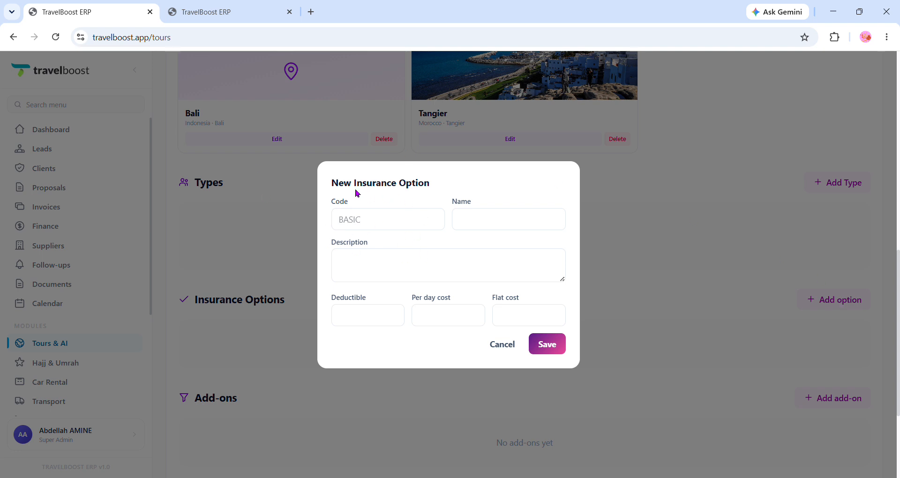
{"action": "left_click_drag", "start_coordinate": [332, 185], "coordinate": [602, 338]}
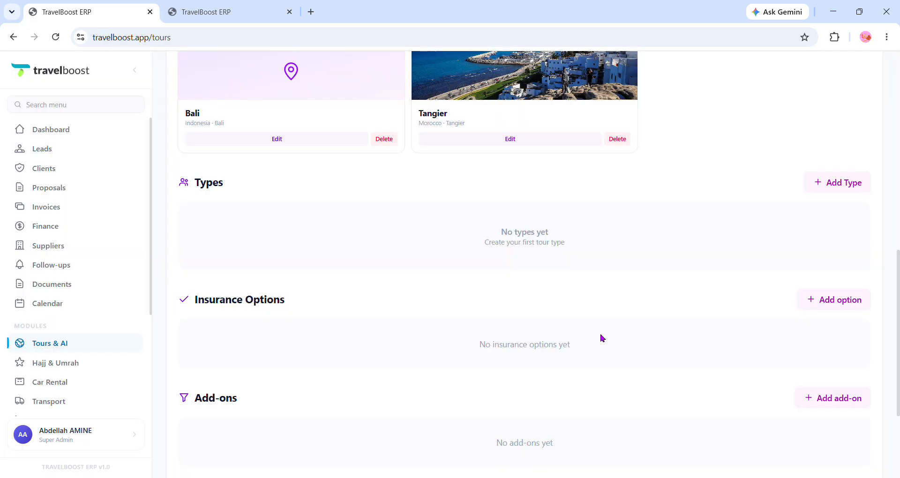
{"action": "scroll", "coordinate": [769, 369], "scroll_direction": "down", "scroll_amount": 3}
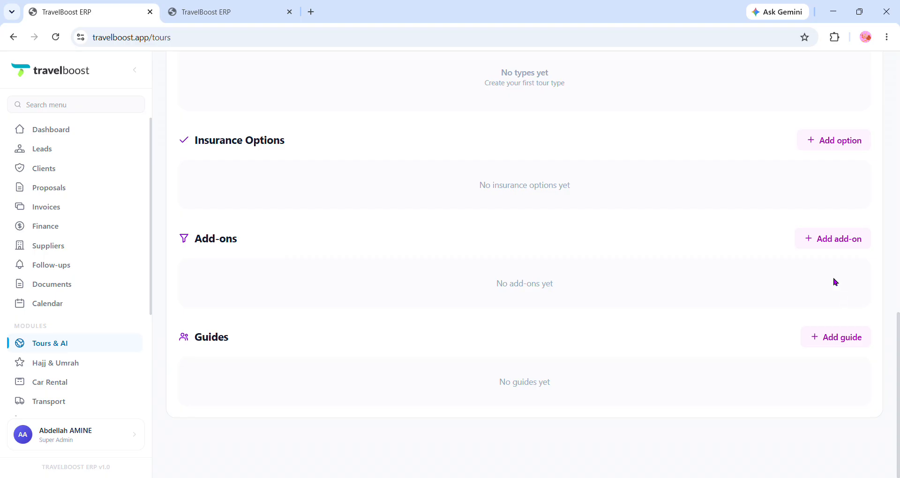
{"action": "left_click", "coordinate": [838, 242]}
{"action": "left_click_drag", "start_coordinate": [328, 176], "coordinate": [455, 349]}
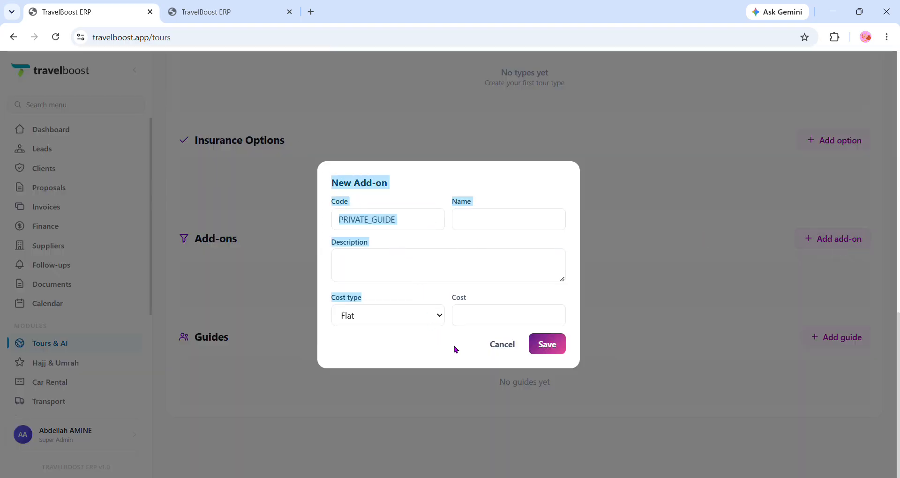
{"action": "left_click", "coordinate": [546, 346]}
{"action": "left_click", "coordinate": [506, 349]}
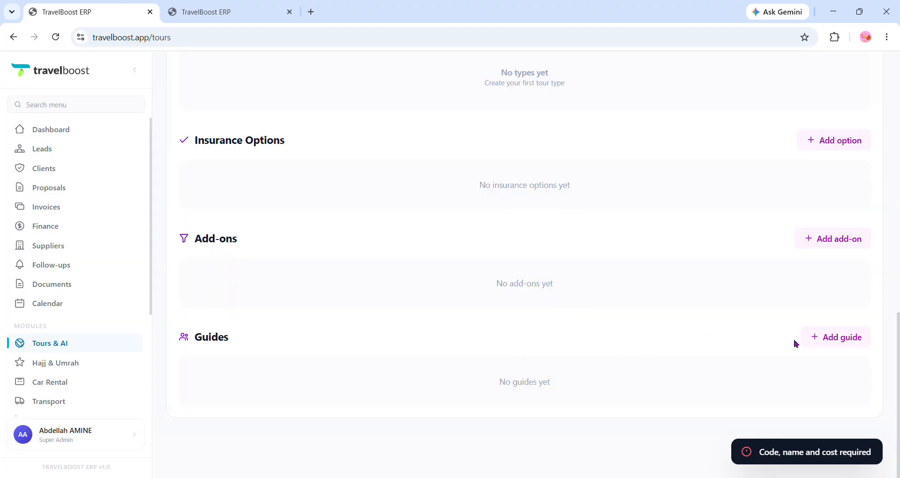
Review the New Guide form, from contact details to languages, specializations and rating, and cancel it.
{"action": "left_click", "coordinate": [838, 344]}
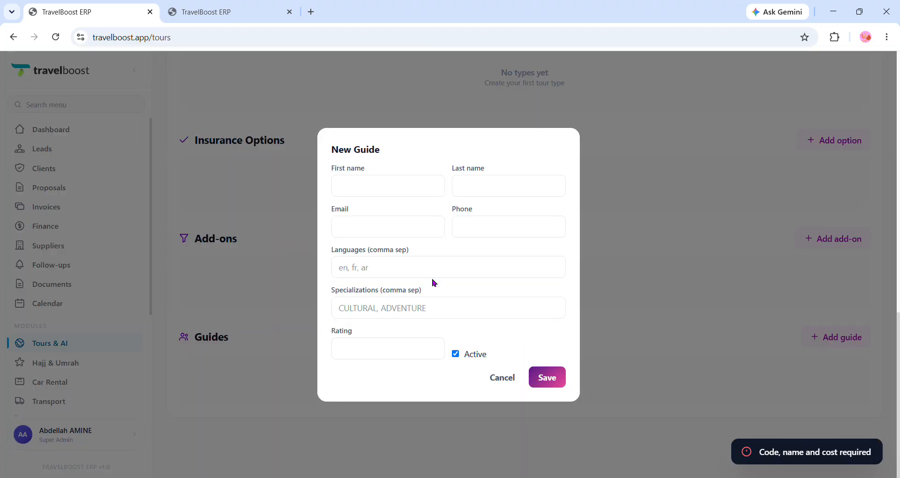
{"action": "left_click_drag", "start_coordinate": [328, 168], "coordinate": [457, 179]}
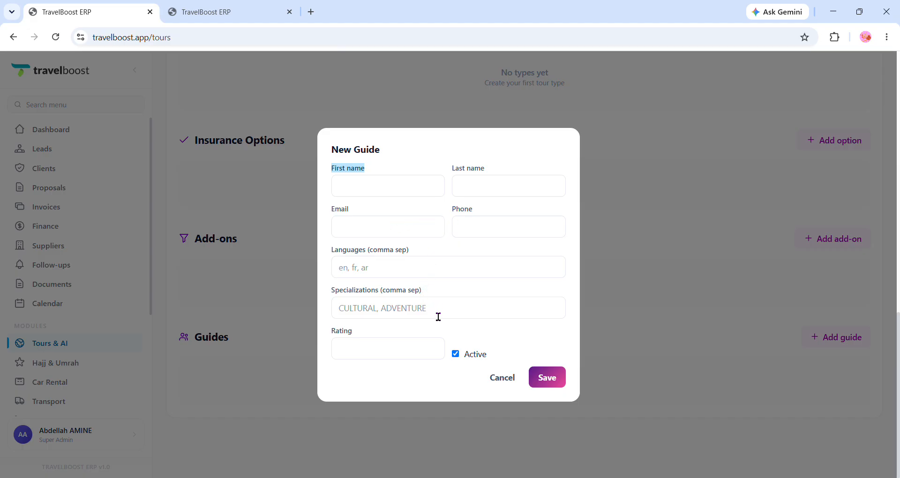
{"action": "left_click", "coordinate": [427, 361]}
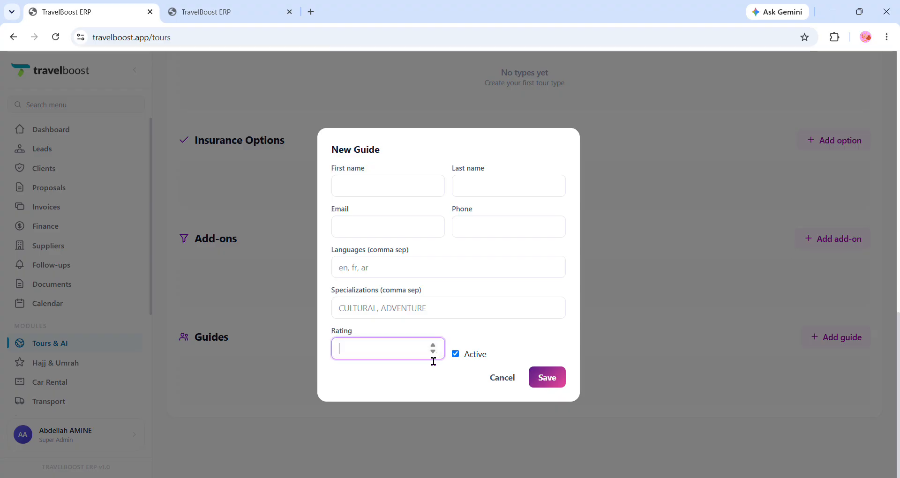
{"action": "left_click", "coordinate": [502, 378]}
Look back over the configured categories and destinations, and return to the catalog to examine its tour cards and search field.
{"action": "scroll", "coordinate": [527, 333], "scroll_direction": "up", "scroll_amount": 8}
{"action": "scroll", "coordinate": [527, 333], "scroll_direction": "up", "scroll_amount": 4}
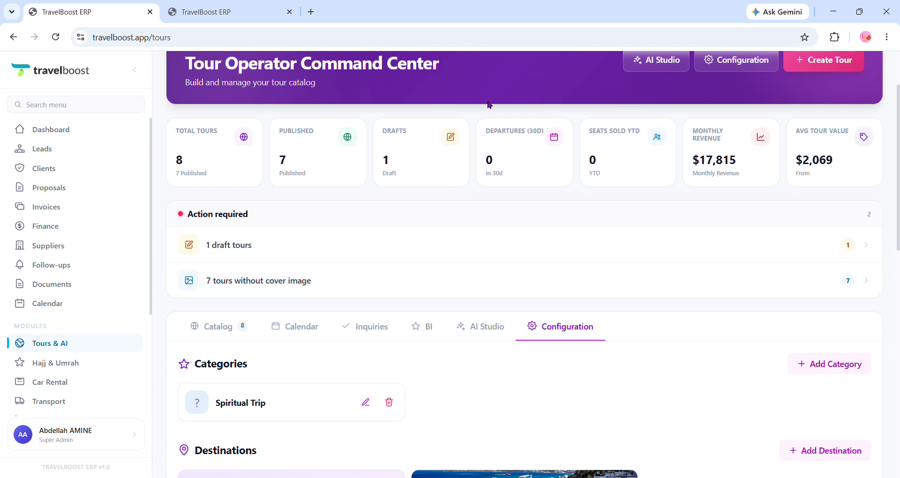
{"action": "scroll", "coordinate": [553, 288], "scroll_direction": "down", "scroll_amount": 1}
{"action": "scroll", "coordinate": [553, 288], "scroll_direction": "down", "scroll_amount": 1}
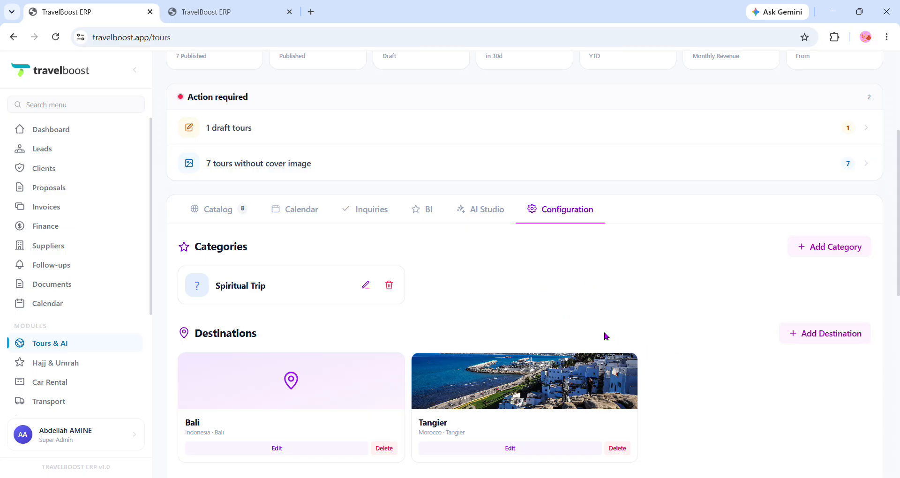
{"action": "scroll", "coordinate": [605, 336], "scroll_direction": "down", "scroll_amount": 1}
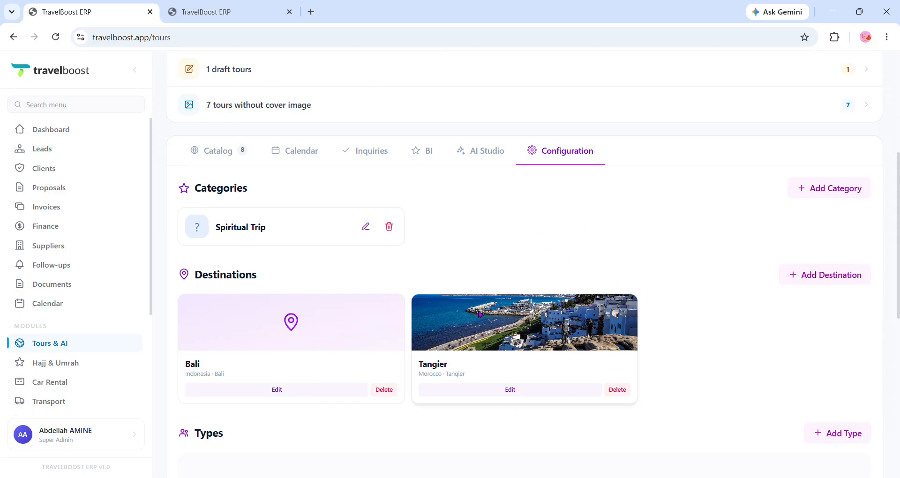
{"action": "left_click", "coordinate": [240, 154]}
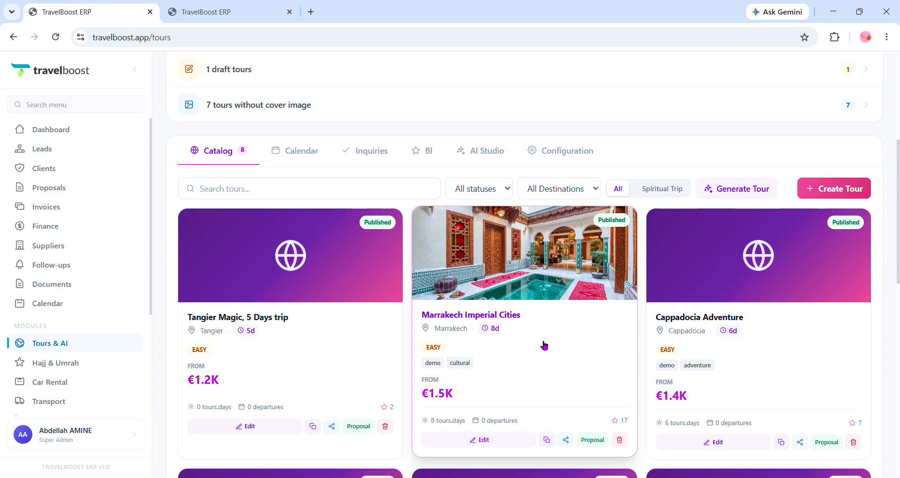
{"action": "scroll", "coordinate": [461, 385], "scroll_direction": "down", "scroll_amount": 1}
{"action": "scroll", "coordinate": [461, 386], "scroll_direction": "down", "scroll_amount": 1}
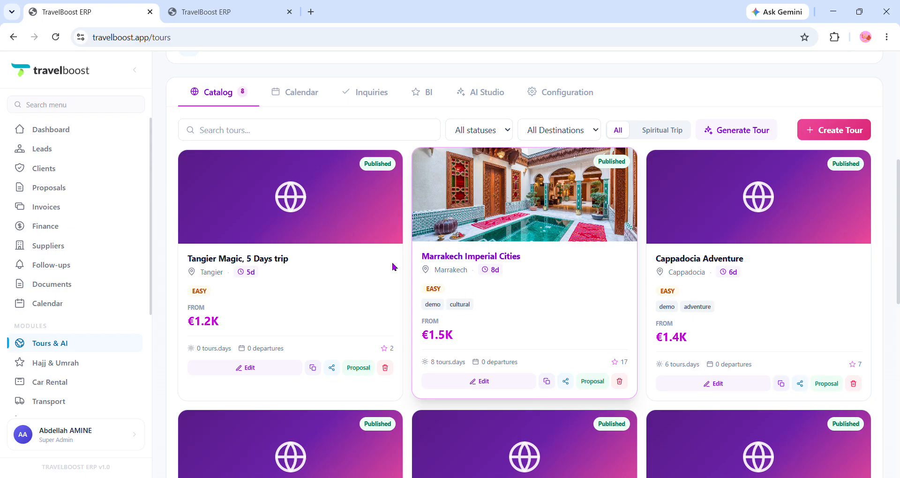
{"action": "scroll", "coordinate": [244, 234], "scroll_direction": "up", "scroll_amount": 2}
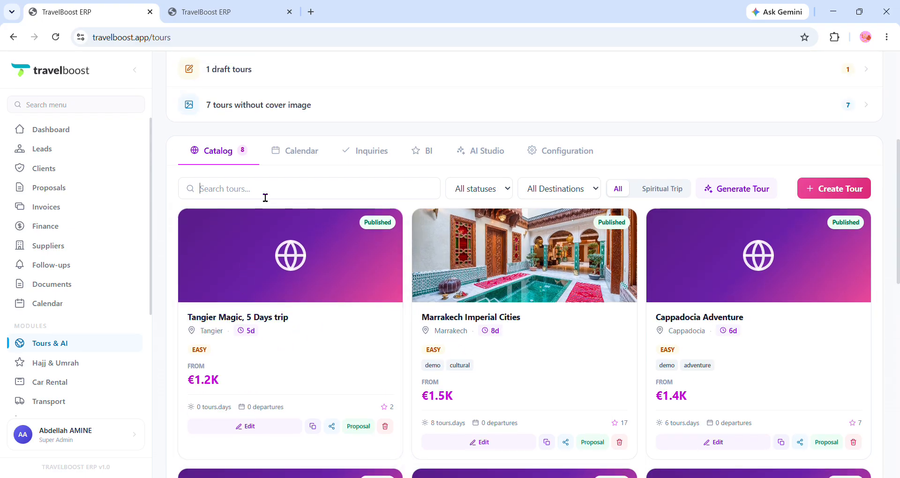
{"action": "left_click", "coordinate": [265, 198]}
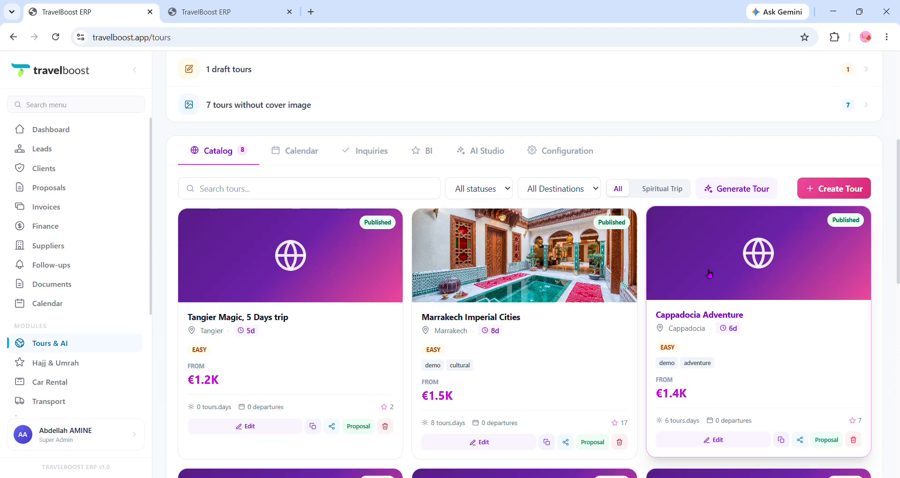
Open the Create Tour form, examine its fields from title and destination to starting price and description, and cancel it.
{"action": "scroll", "coordinate": [619, 327], "scroll_direction": "up", "scroll_amount": 3}
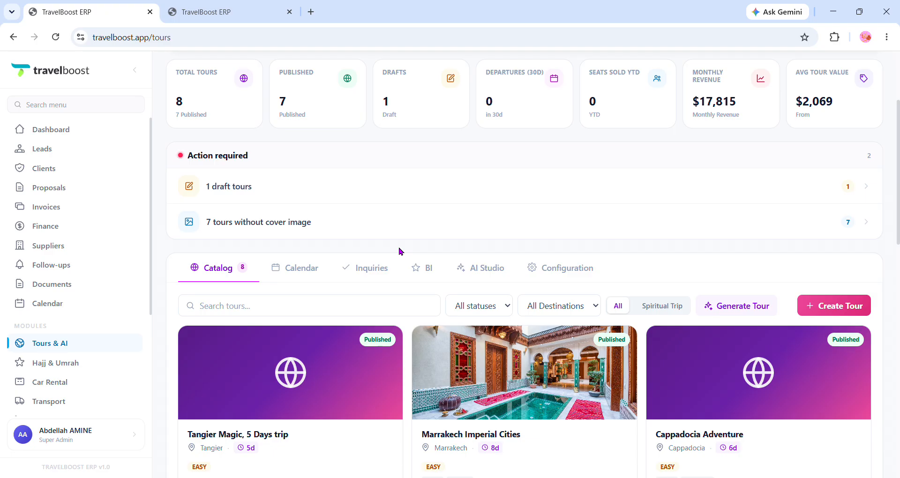
{"action": "scroll", "coordinate": [399, 251], "scroll_direction": "down", "scroll_amount": 1}
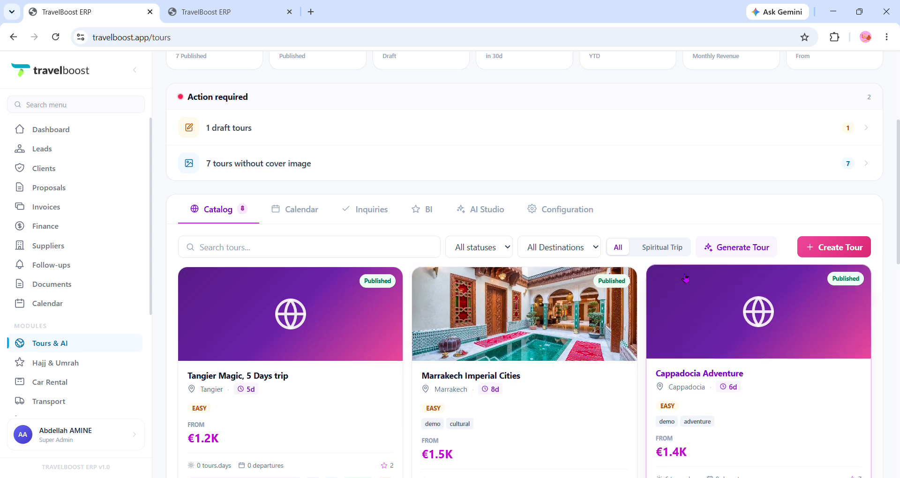
{"action": "scroll", "coordinate": [685, 278], "scroll_direction": "up", "scroll_amount": 3}
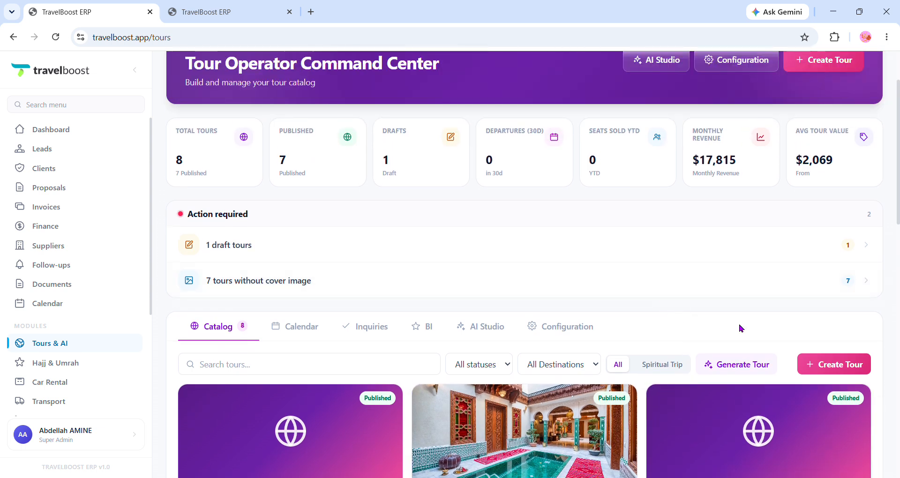
{"action": "scroll", "coordinate": [752, 327], "scroll_direction": "up", "scroll_amount": 2}
{"action": "left_click", "coordinate": [842, 149]}
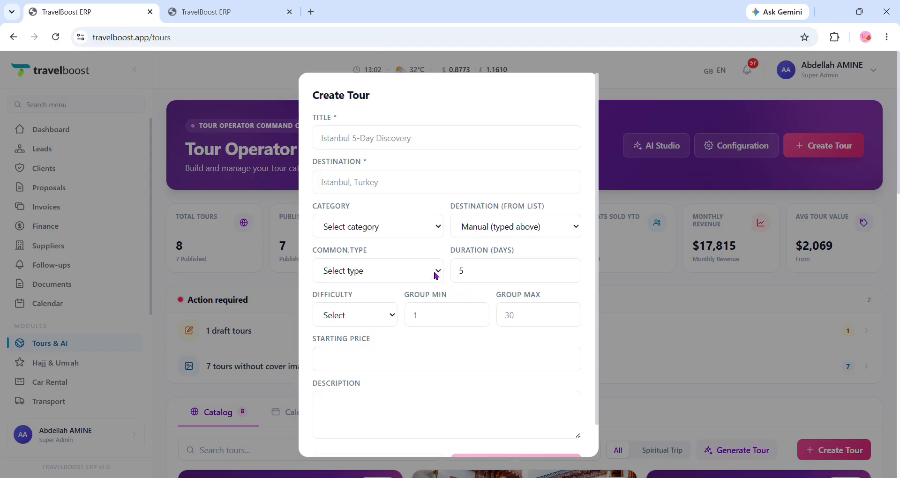
{"action": "scroll", "coordinate": [457, 289], "scroll_direction": "down", "scroll_amount": 1}
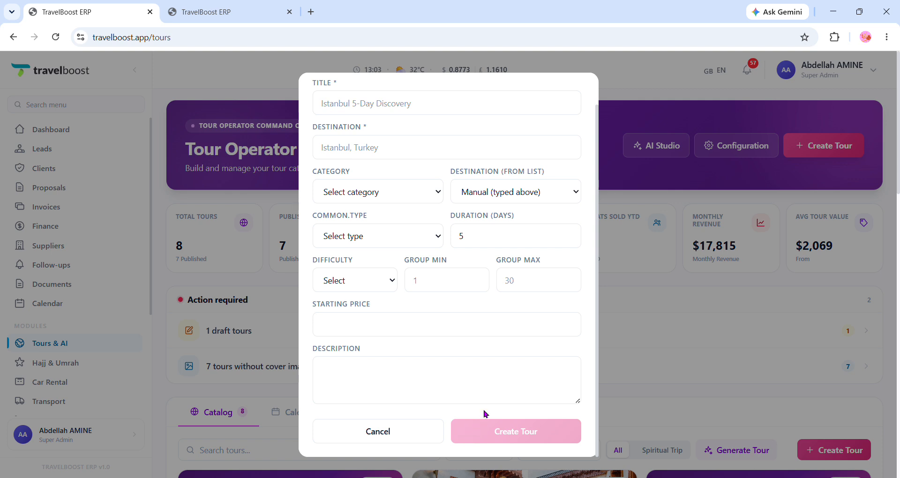
{"action": "left_click", "coordinate": [414, 426]}
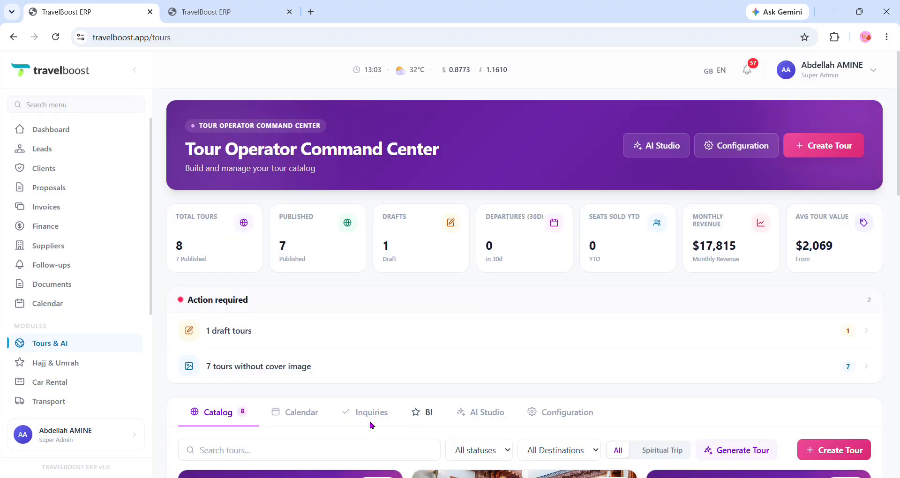
Open the detail page of the "Tangier Magic, 5 Days trip" tour from the catalog.
{"action": "scroll", "coordinate": [372, 385], "scroll_direction": "down", "scroll_amount": 2}
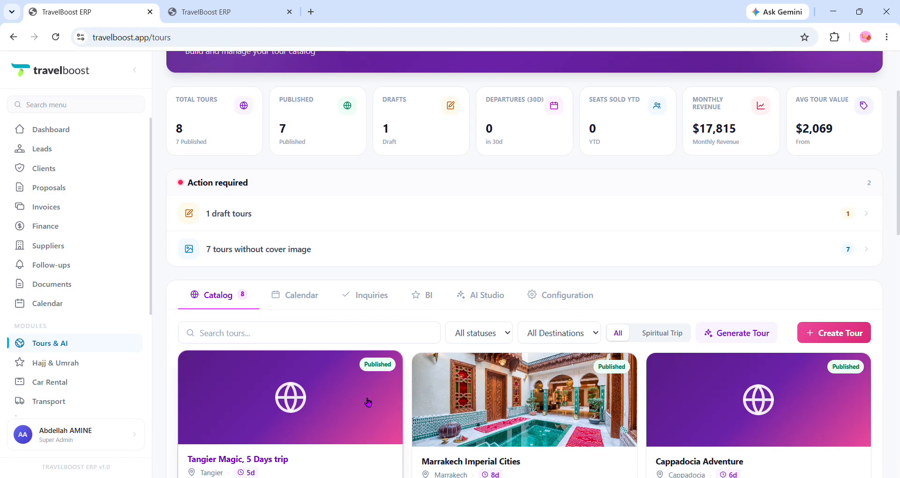
{"action": "left_click", "coordinate": [368, 402]}
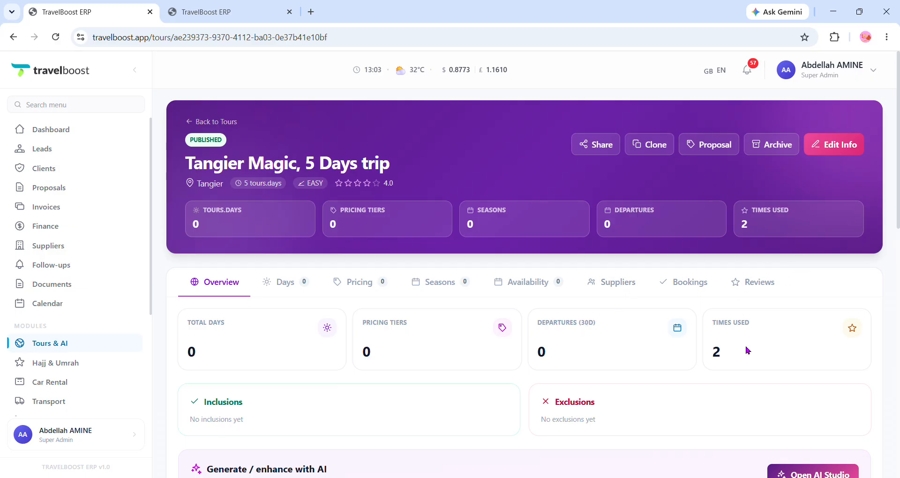
Look over the tour's overview, from the summary figures and inclusions to the photo gallery, and return to the tour header.
{"action": "scroll", "coordinate": [745, 352], "scroll_direction": "down", "scroll_amount": 1}
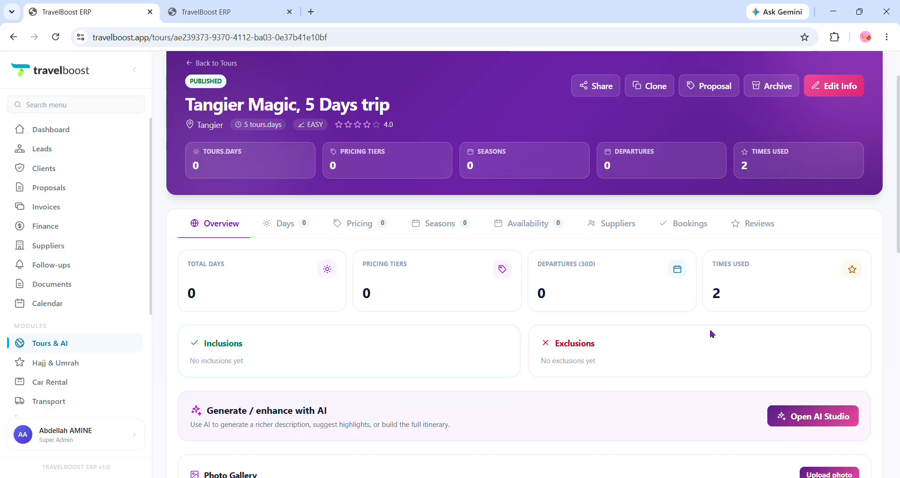
{"action": "scroll", "coordinate": [710, 332], "scroll_direction": "up", "scroll_amount": 1}
{"action": "scroll", "coordinate": [706, 329], "scroll_direction": "down", "scroll_amount": 2}
{"action": "scroll", "coordinate": [706, 328], "scroll_direction": "down", "scroll_amount": 1}
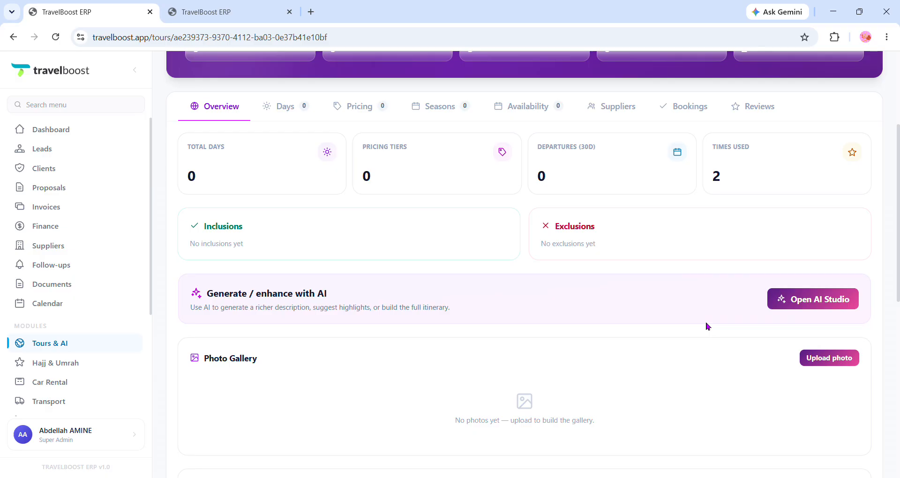
{"action": "scroll", "coordinate": [515, 295], "scroll_direction": "up", "scroll_amount": 3}
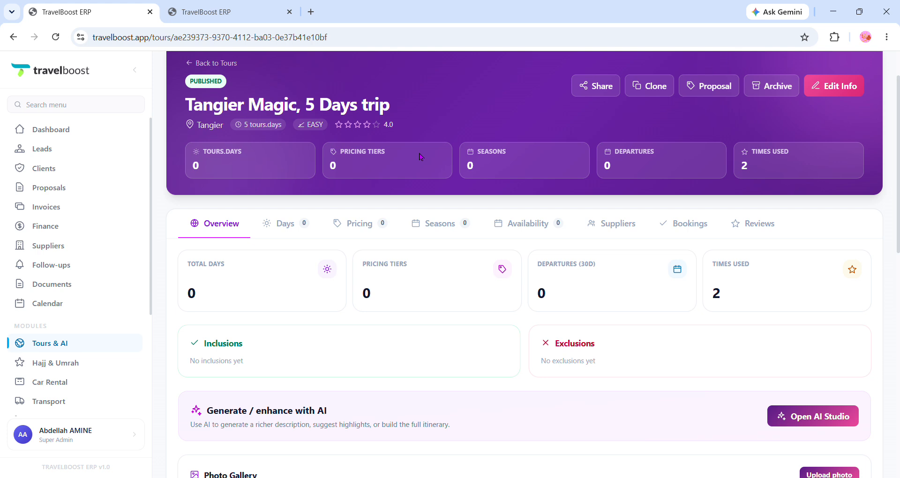
{"action": "scroll", "coordinate": [628, 277], "scroll_direction": "up", "scroll_amount": 2}
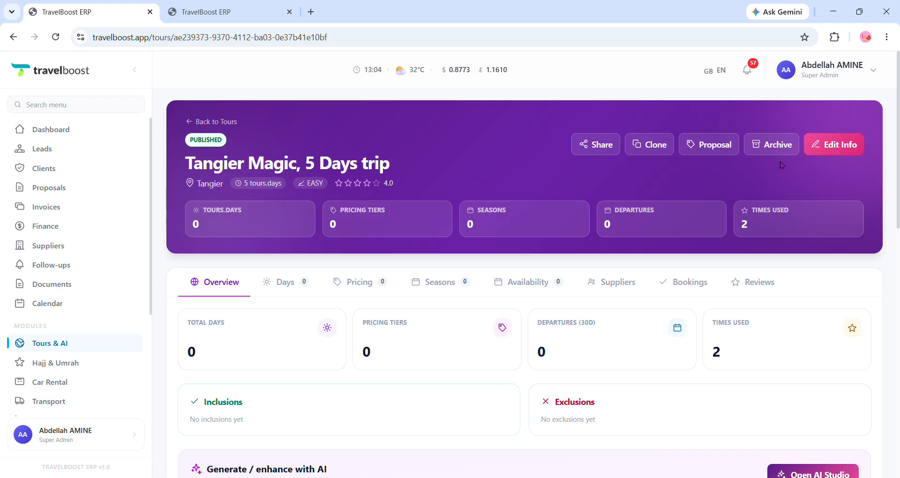
Create a proposal from the "Tangier Magic, 5 Days trip" tour and look over the resulting draft.
{"action": "left_click", "coordinate": [734, 146]}
{"action": "scroll", "coordinate": [797, 290], "scroll_direction": "down", "scroll_amount": 2}
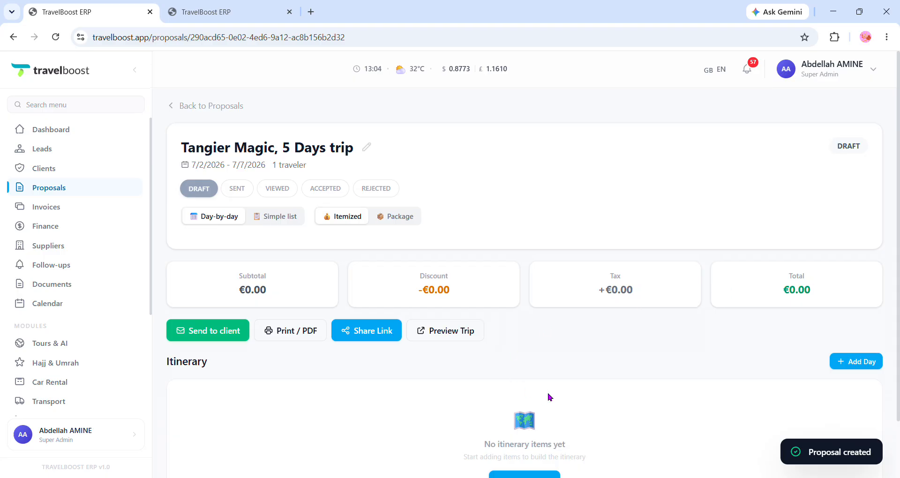
{"action": "scroll", "coordinate": [514, 336], "scroll_direction": "down", "scroll_amount": 2}
{"action": "scroll", "coordinate": [514, 336], "scroll_direction": "up", "scroll_amount": 2}
Return to the Tours & AI catalog and reopen the "Tangier Magic, 5 Days trip" tour.
{"action": "left_click", "coordinate": [86, 347]}
{"action": "scroll", "coordinate": [323, 372], "scroll_direction": "down", "scroll_amount": 3}
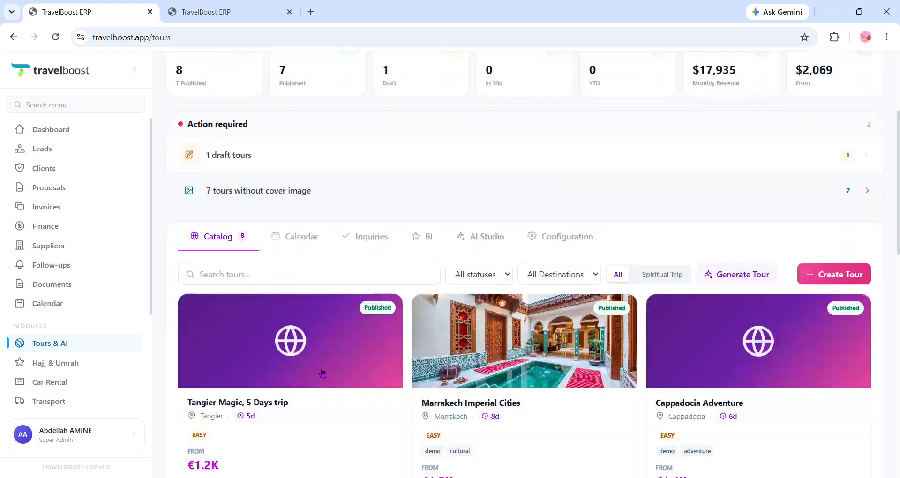
{"action": "left_click", "coordinate": [350, 333]}
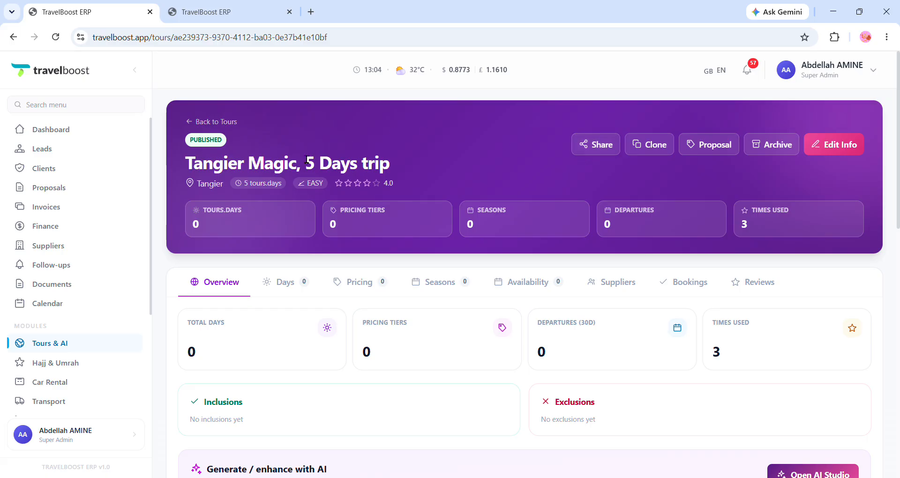
Examine the tour header's title, destination, duration, difficulty and row of summary counters.
{"action": "left_click_drag", "start_coordinate": [193, 162], "coordinate": [437, 188]}
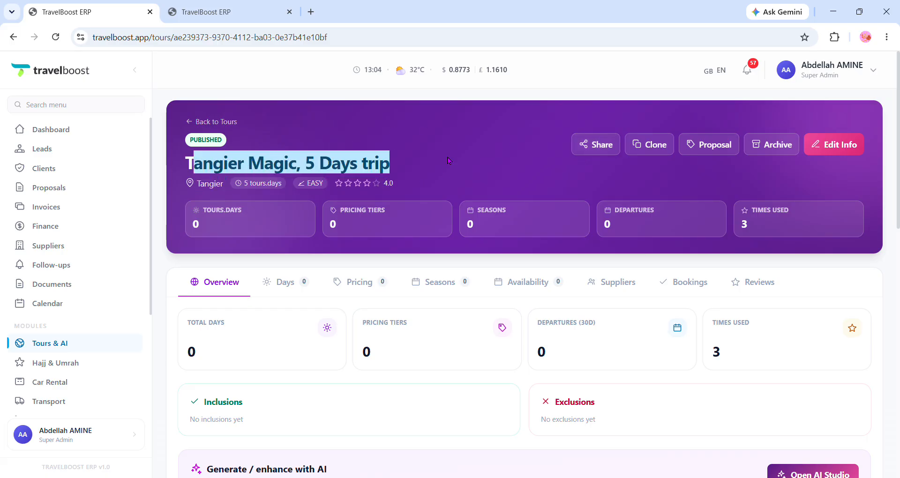
{"action": "double_click", "coordinate": [219, 185]}
{"action": "triple_click", "coordinate": [276, 188]}
{"action": "double_click", "coordinate": [317, 189]}
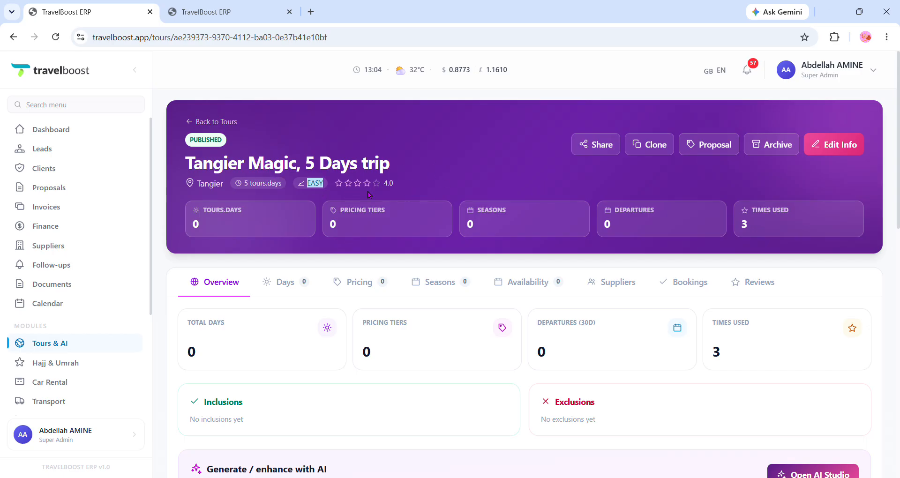
{"action": "left_click_drag", "start_coordinate": [202, 215], "coordinate": [782, 231]}
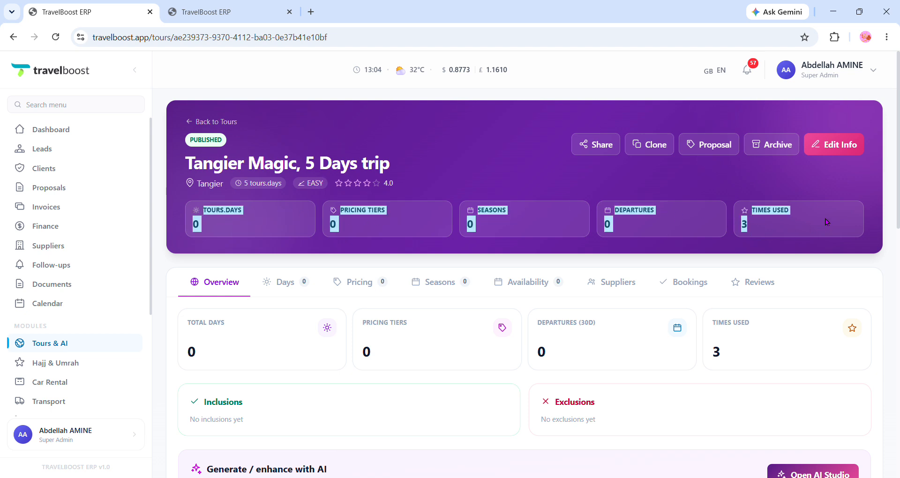
Examine the overview sections, including AI enhancement, photo gallery, cancellation policy, document requirements and margin.
{"action": "scroll", "coordinate": [827, 222], "scroll_direction": "down", "scroll_amount": 3}
{"action": "scroll", "coordinate": [655, 315], "scroll_direction": "down", "scroll_amount": 3}
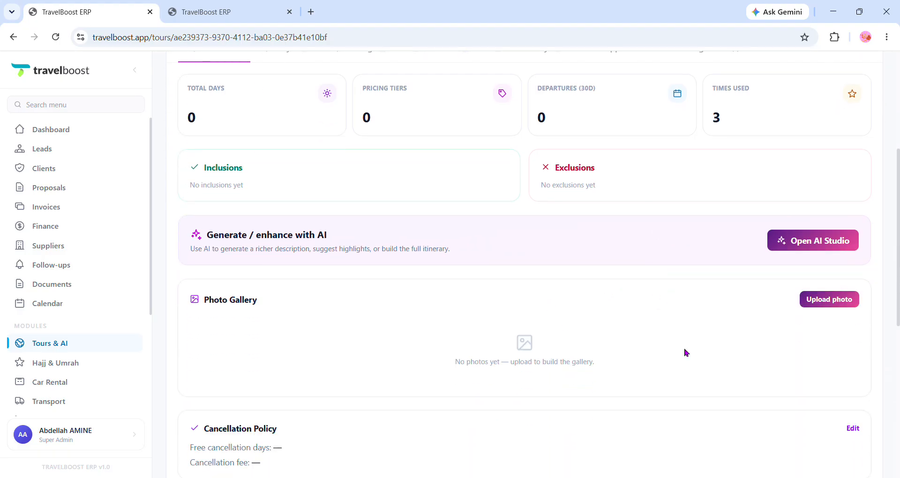
{"action": "scroll", "coordinate": [275, 283], "scroll_direction": "up", "scroll_amount": 2}
{"action": "scroll", "coordinate": [202, 290], "scroll_direction": "down", "scroll_amount": 3}
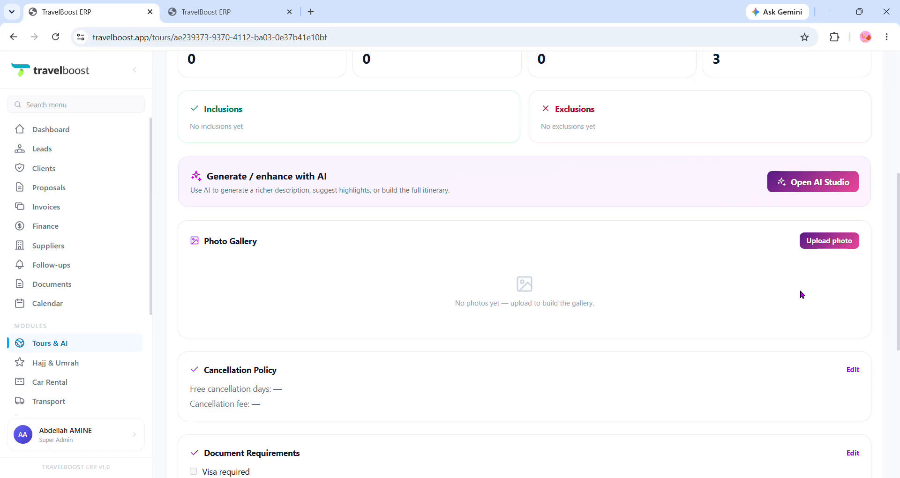
{"action": "scroll", "coordinate": [741, 309], "scroll_direction": "down", "scroll_amount": 2}
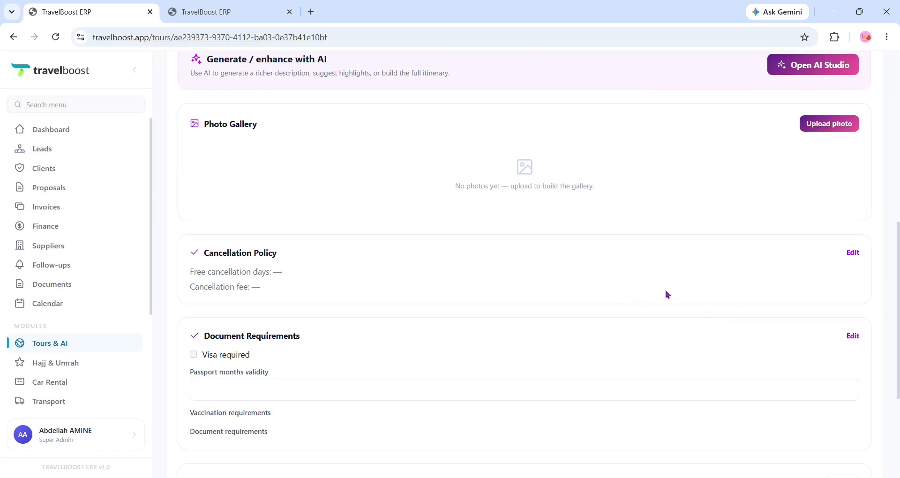
{"action": "scroll", "coordinate": [587, 340], "scroll_direction": "down", "scroll_amount": 1}
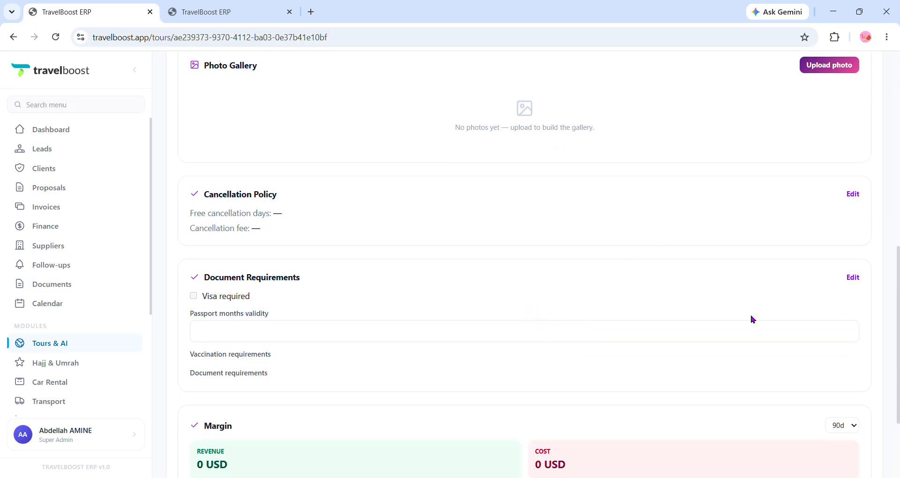
{"action": "scroll", "coordinate": [865, 311], "scroll_direction": "down", "scroll_amount": 2}
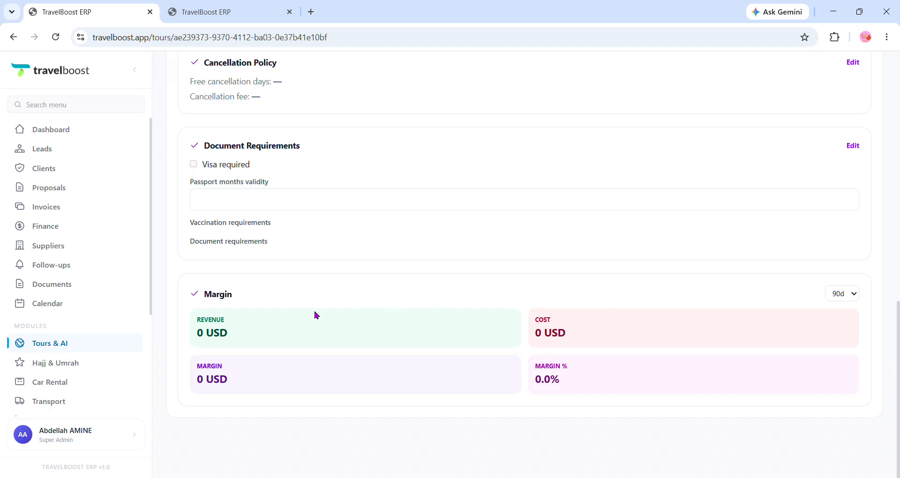
{"action": "scroll", "coordinate": [571, 310], "scroll_direction": "up", "scroll_amount": 15}
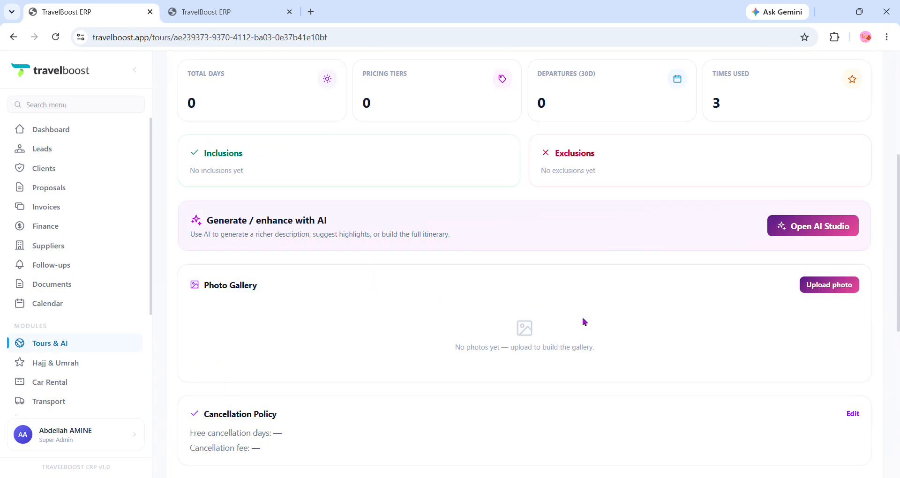
View the tour's days and pricing, then review the Add Pricing Tier form and cancel it.
{"action": "left_click", "coordinate": [286, 153]}
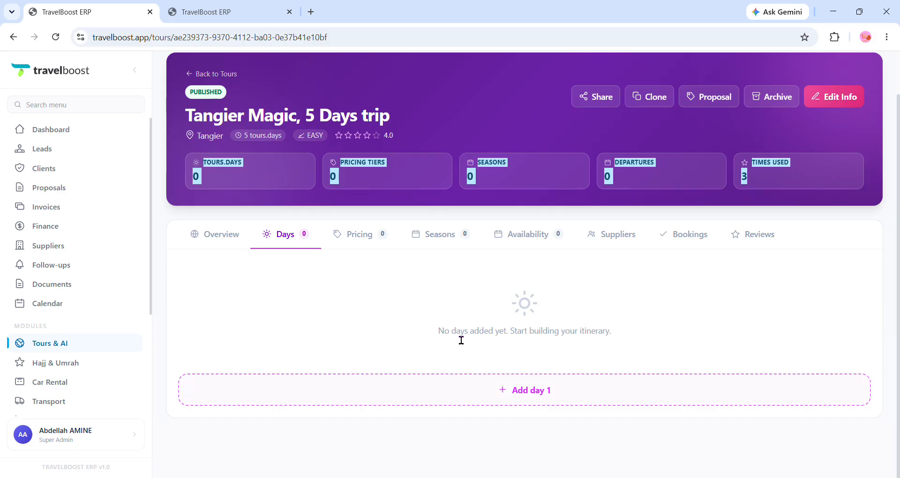
{"action": "left_click", "coordinate": [371, 237]}
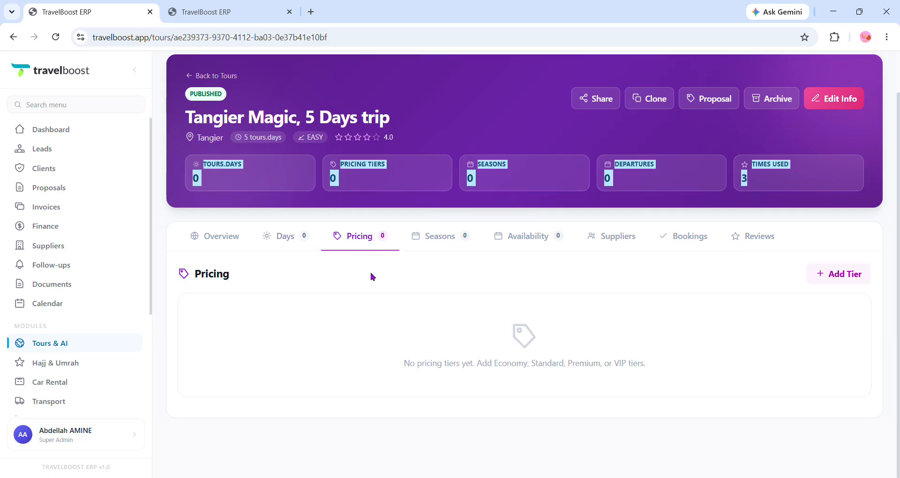
{"action": "left_click", "coordinate": [832, 277]}
{"action": "scroll", "coordinate": [520, 360], "scroll_direction": "down", "scroll_amount": 2}
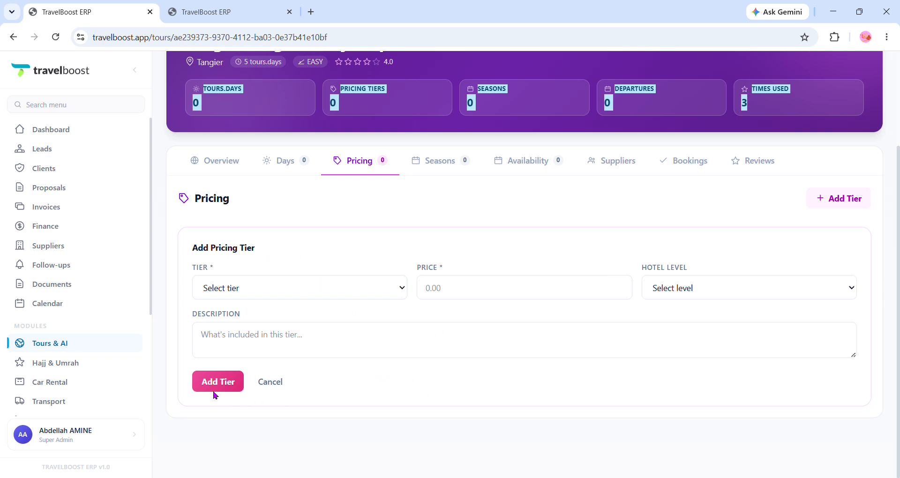
{"action": "left_click", "coordinate": [265, 384]}
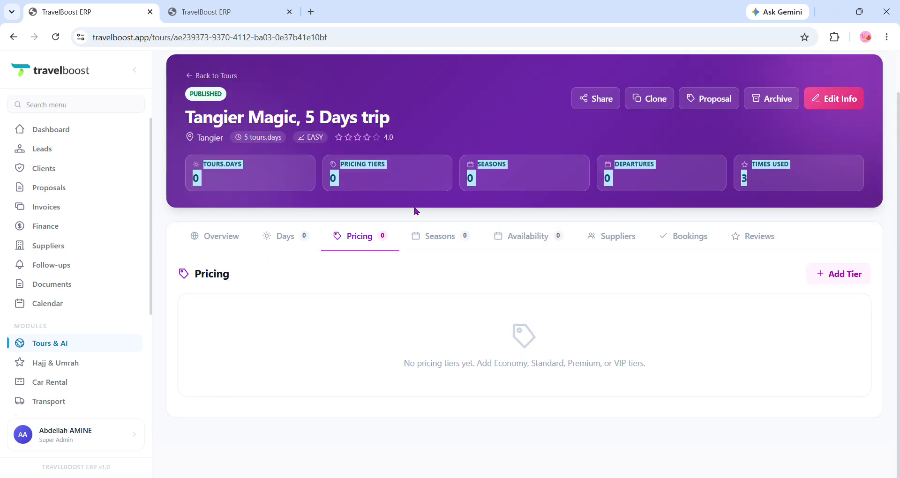
Open the tour's seasonal pricing, review the Add Season form's name, dates and multiplier fields, and cancel it.
{"action": "left_click", "coordinate": [422, 239]}
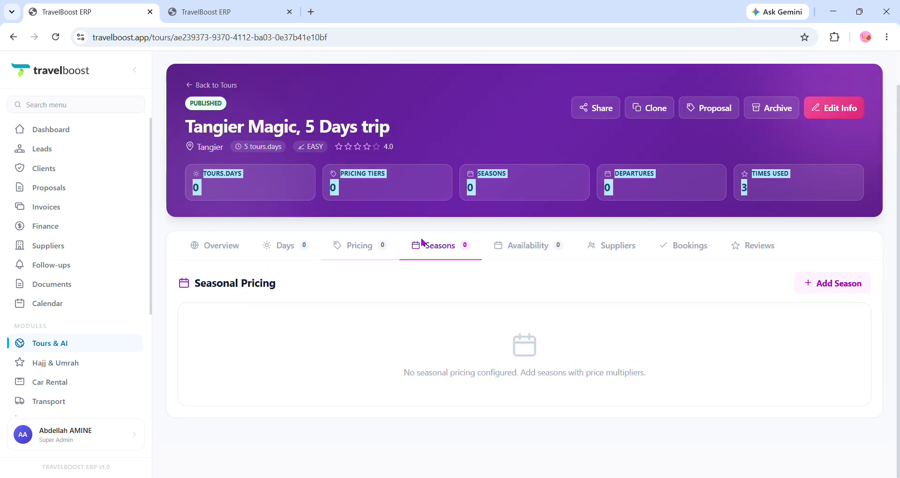
{"action": "left_click", "coordinate": [832, 284]}
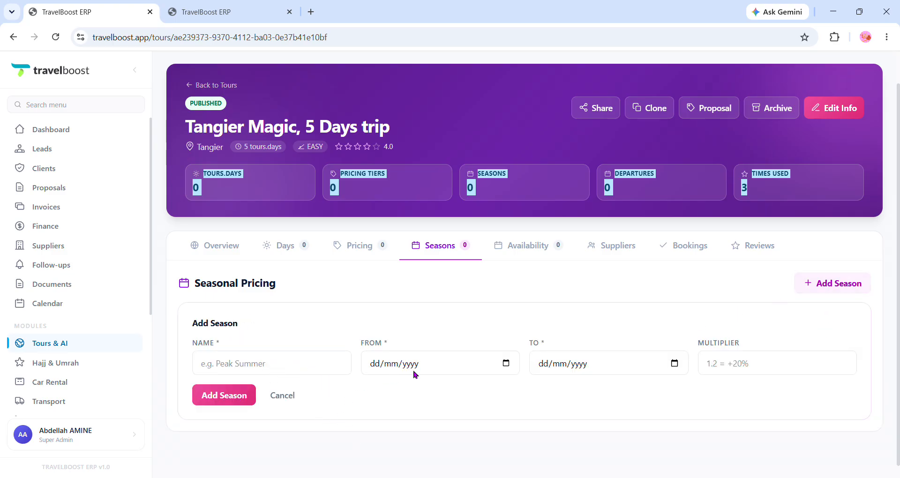
{"action": "left_click", "coordinate": [289, 397]}
Open the tour's departure dates, review the Add Departure form's date, slots and guide fields, and cancel it.
{"action": "left_click", "coordinate": [532, 257]}
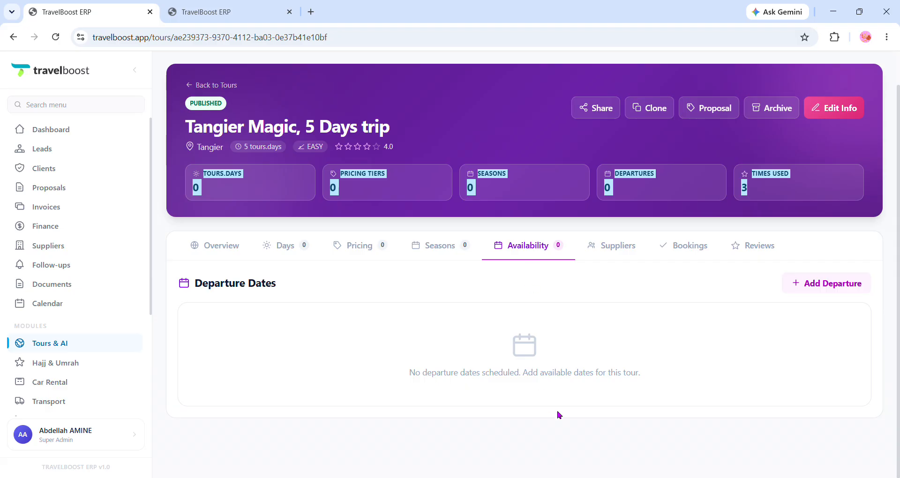
{"action": "left_click", "coordinate": [827, 289]}
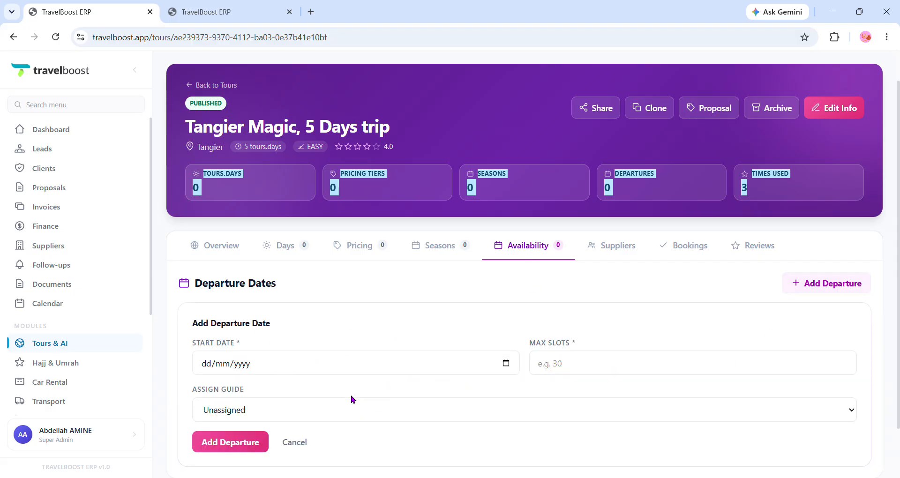
{"action": "left_click", "coordinate": [296, 443]}
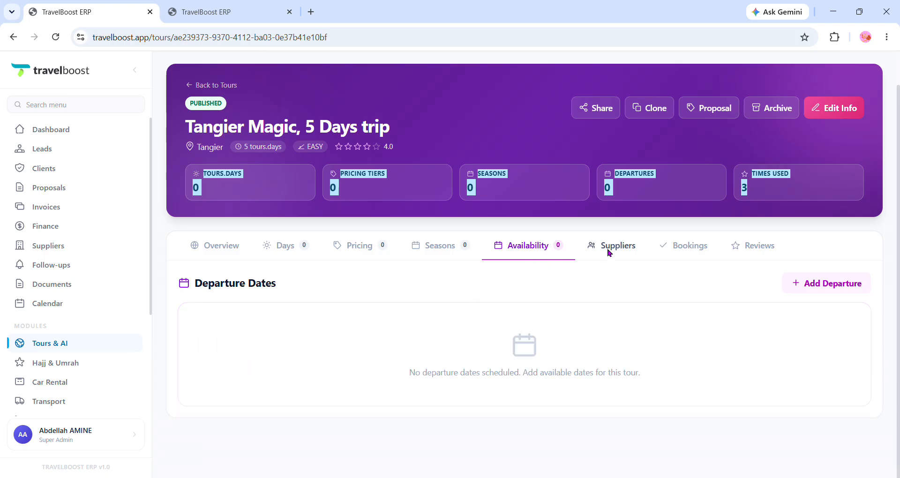
Review the tour's supplier costs and margin figures, and its bookings statuses and list.
{"action": "left_click", "coordinate": [606, 250]}
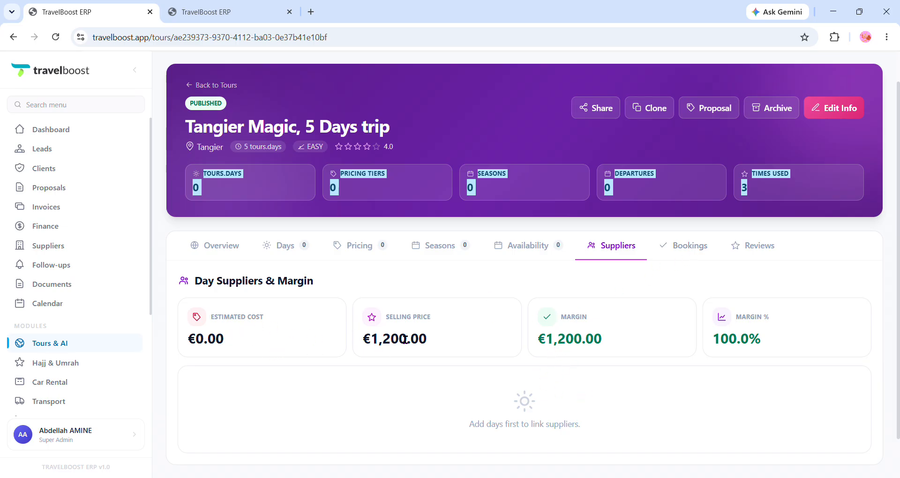
{"action": "left_click", "coordinate": [696, 246]}
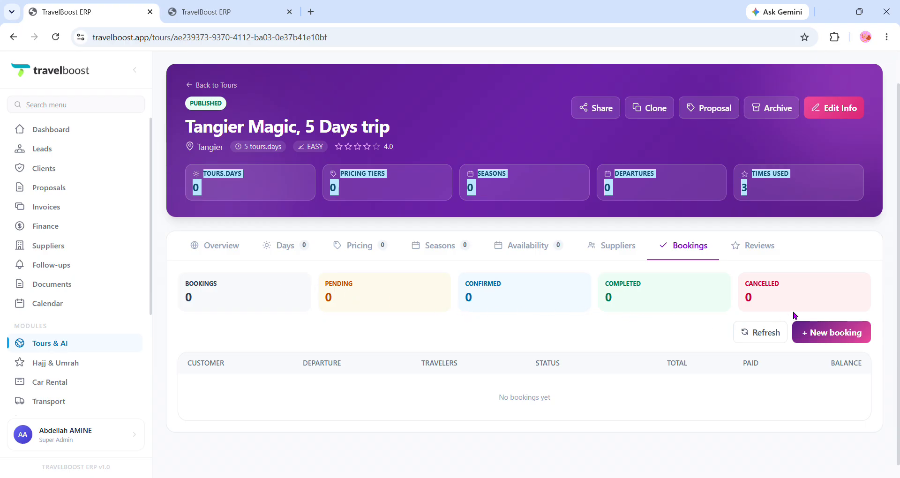
Examine the tour's reviews, covering the overall rating, surveys, recommendation rate, category ratings and recent feedback.
{"action": "left_click", "coordinate": [769, 252]}
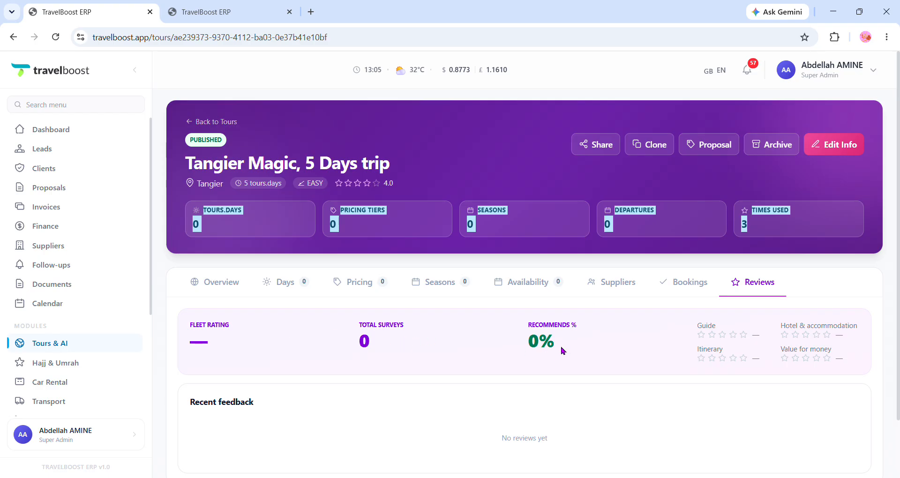
{"action": "left_click_drag", "start_coordinate": [703, 329], "coordinate": [826, 370]}
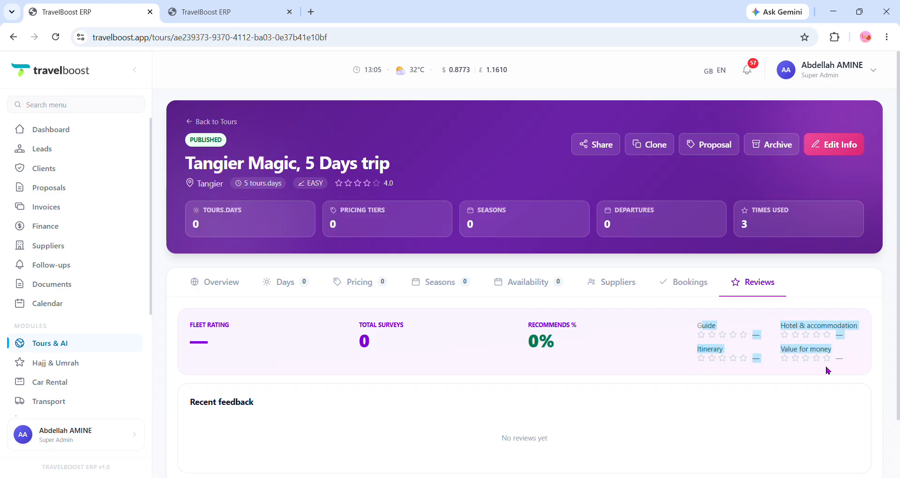
{"action": "left_click", "coordinate": [815, 408]}
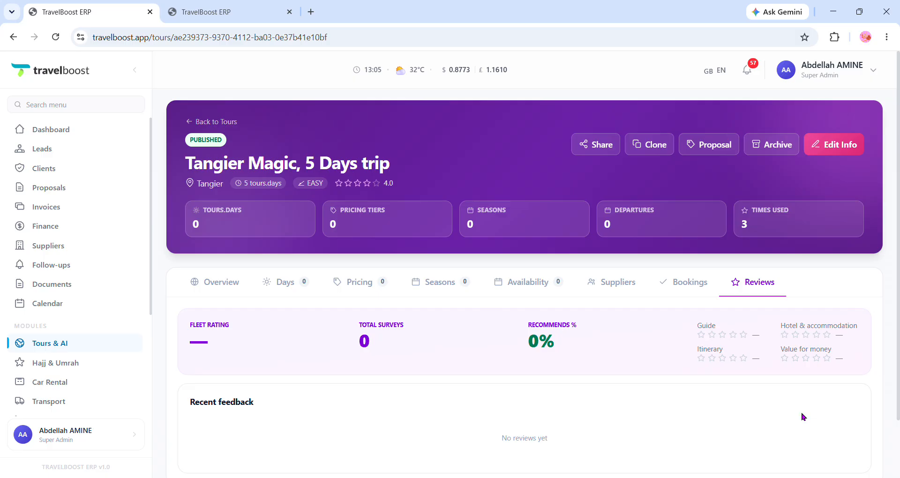
{"action": "scroll", "coordinate": [804, 416], "scroll_direction": "down", "scroll_amount": 2}
{"action": "left_click_drag", "start_coordinate": [201, 332], "coordinate": [632, 363]}
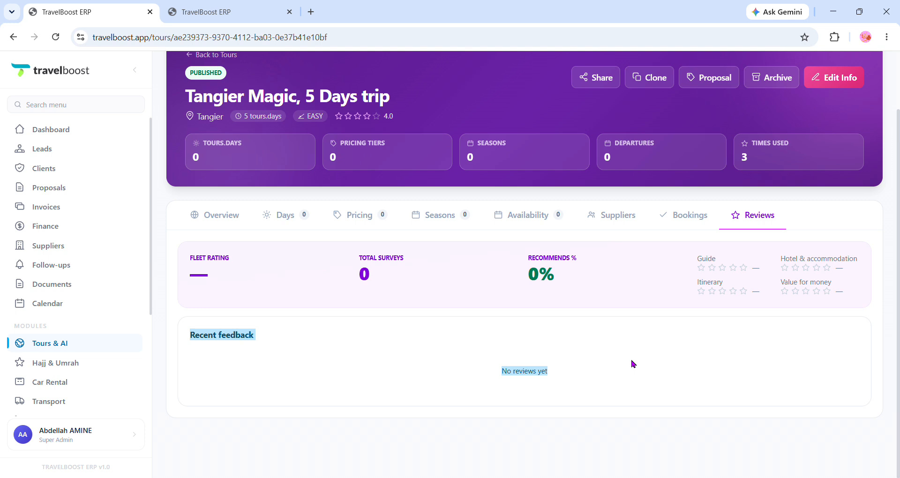
{"action": "scroll", "coordinate": [667, 390], "scroll_direction": "up", "scroll_amount": 2}
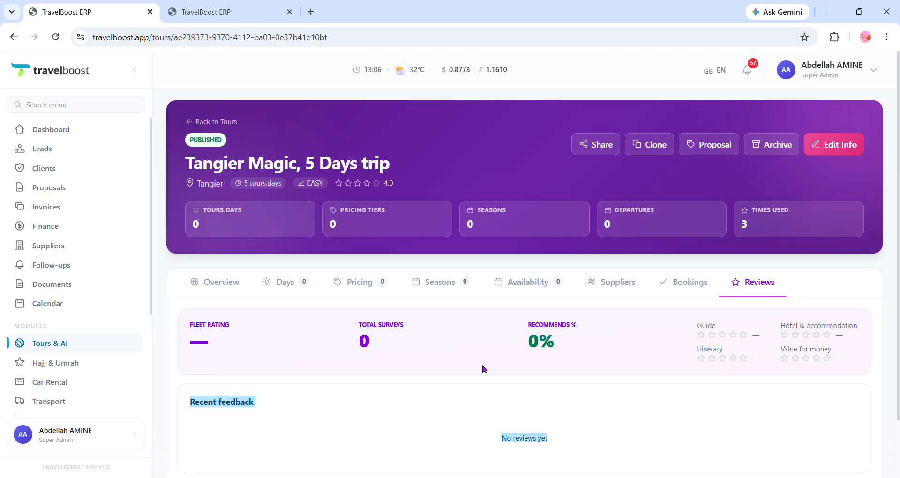
Return to the tours overview and look over its summary figures and required actions.
{"action": "left_click", "coordinate": [204, 118]}
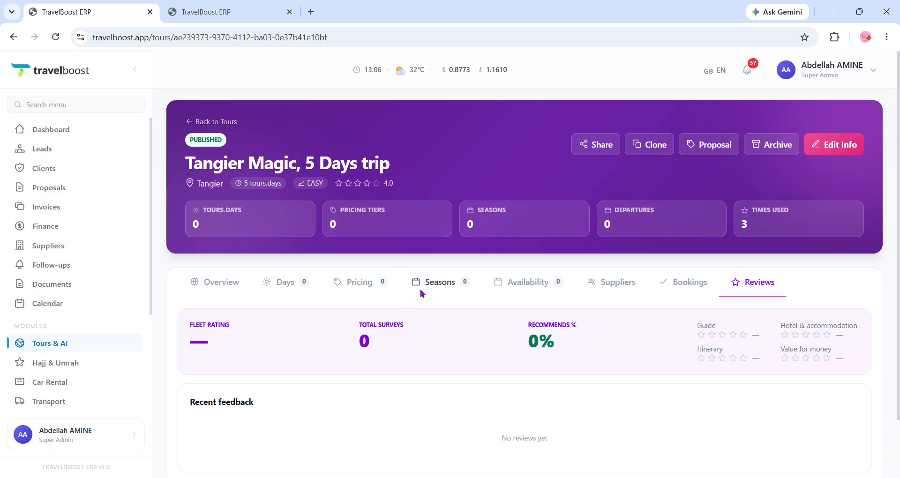
{"action": "left_click", "coordinate": [206, 121]}
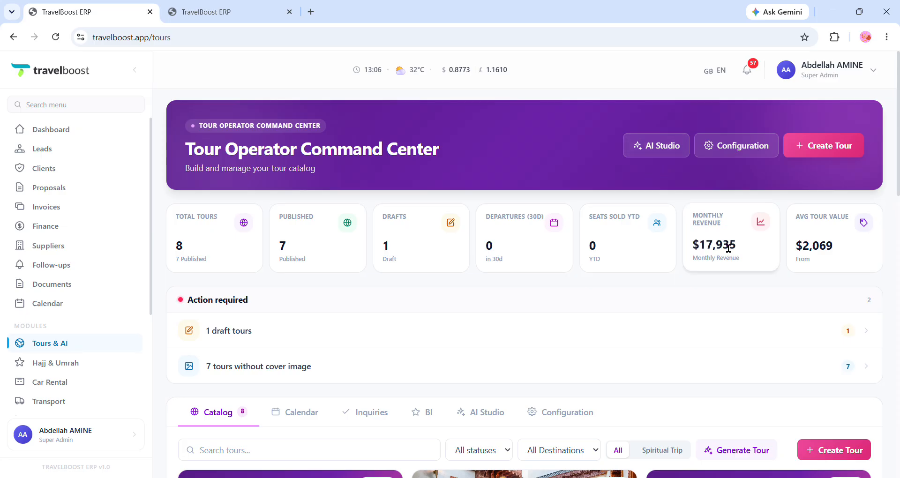
{"action": "scroll", "coordinate": [730, 252], "scroll_direction": "down", "scroll_amount": 1}
{"action": "scroll", "coordinate": [712, 213], "scroll_direction": "up", "scroll_amount": 1}
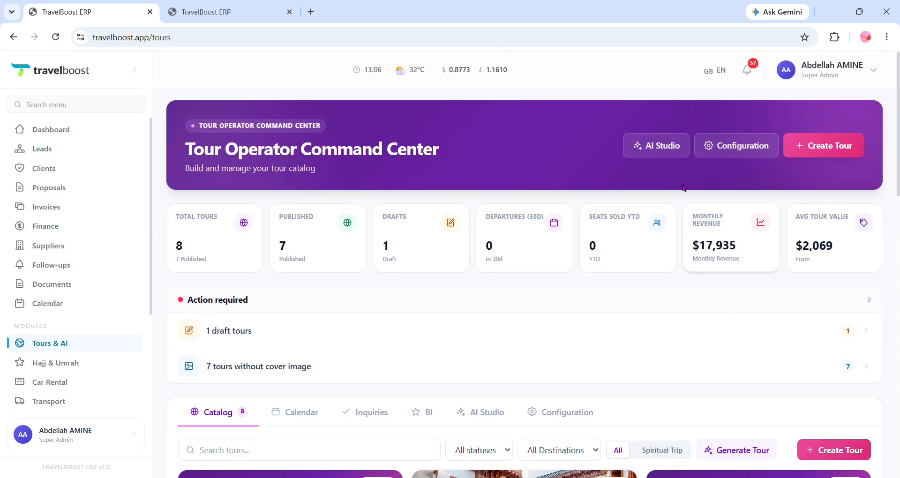
Open the AI Studio and review its generation options, the AI Tour Generator form fields and the how-it-works note.
{"action": "left_click", "coordinate": [667, 153]}
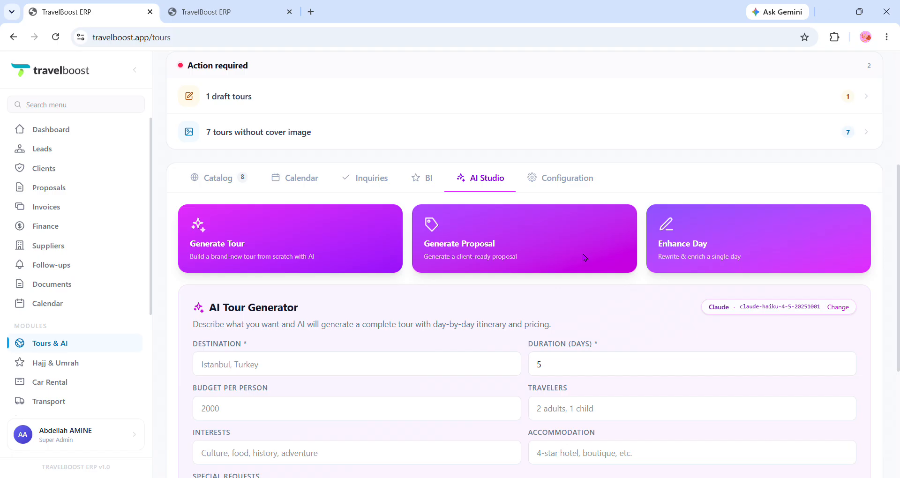
{"action": "scroll", "coordinate": [585, 257], "scroll_direction": "down", "scroll_amount": 1}
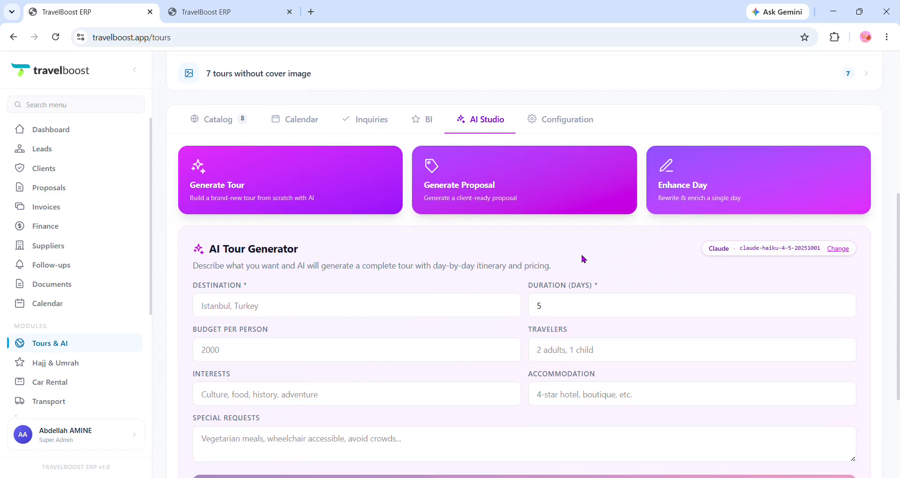
{"action": "scroll", "coordinate": [583, 262], "scroll_direction": "down", "scroll_amount": 1}
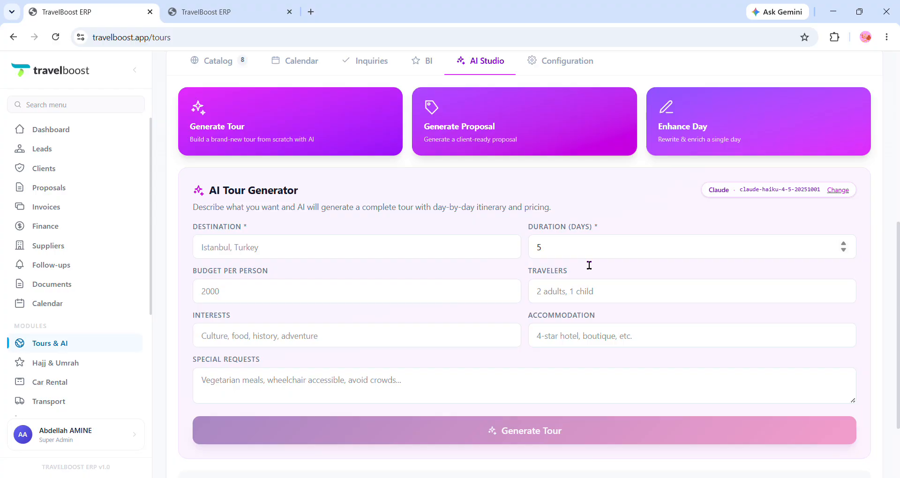
{"action": "scroll", "coordinate": [589, 265], "scroll_direction": "down", "scroll_amount": 1}
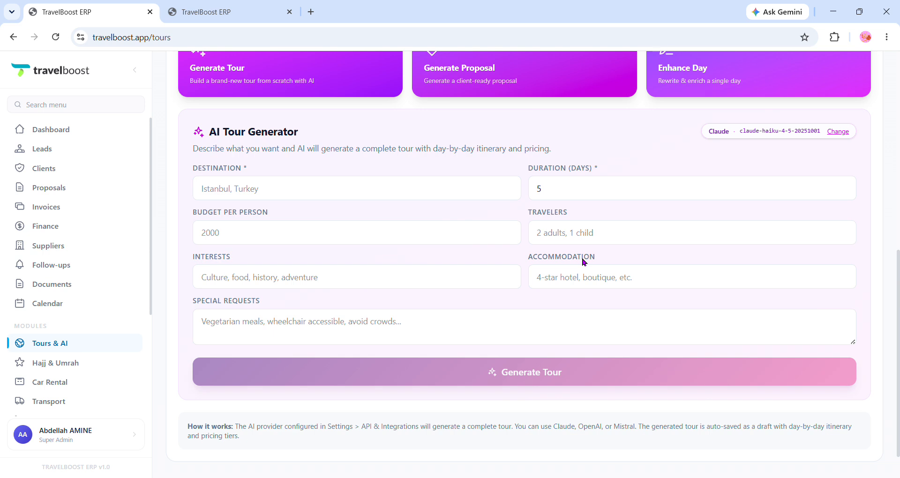
{"action": "scroll", "coordinate": [583, 262], "scroll_direction": "down", "scroll_amount": 1}
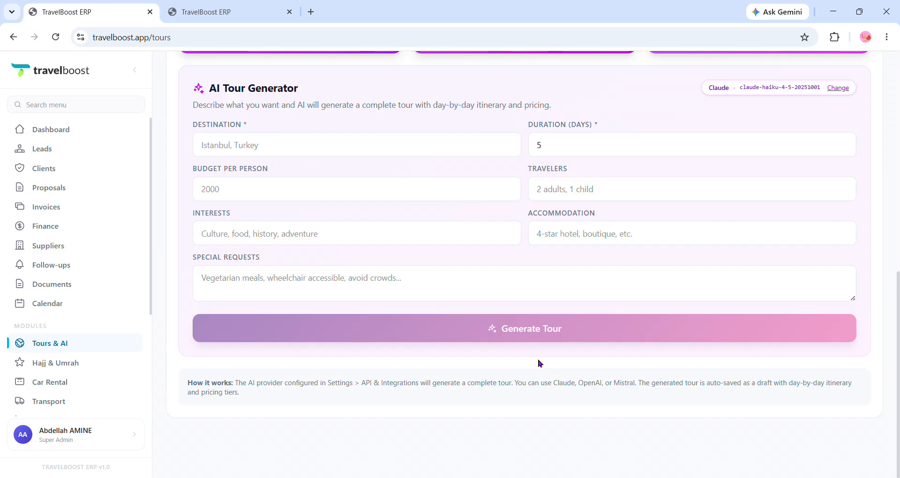
{"action": "scroll", "coordinate": [540, 363], "scroll_direction": "up", "scroll_amount": 1}
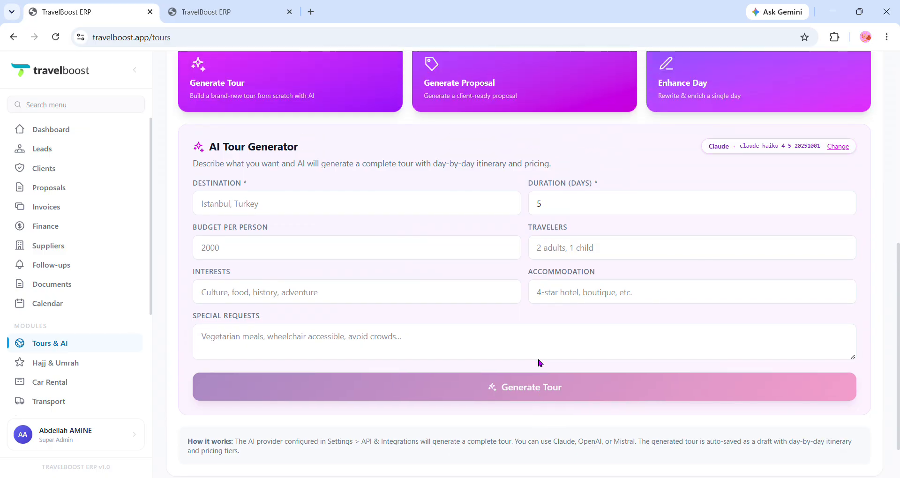
{"action": "scroll", "coordinate": [545, 365], "scroll_direction": "up", "scroll_amount": 8}
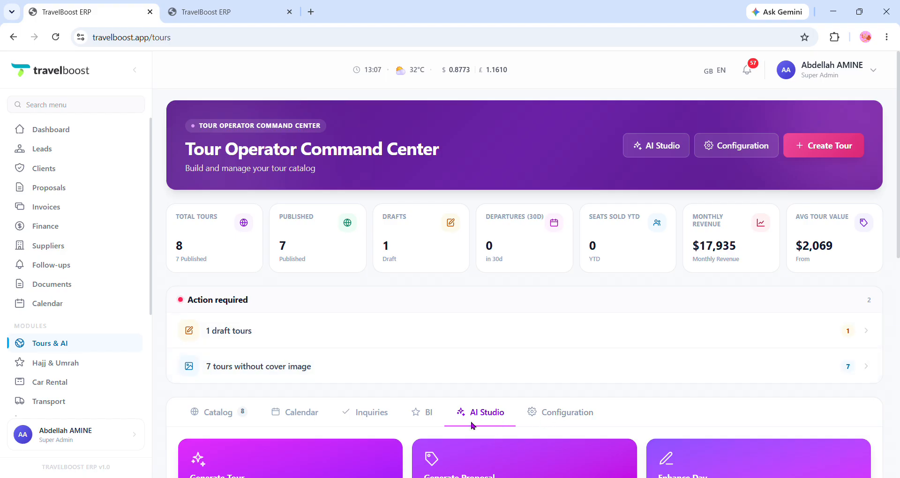
Open the tours BI section and skim all its reports, from the revenue leaderboard to the cancellation patterns.
{"action": "left_click", "coordinate": [428, 412]}
{"action": "scroll", "coordinate": [643, 342], "scroll_direction": "down", "scroll_amount": 3}
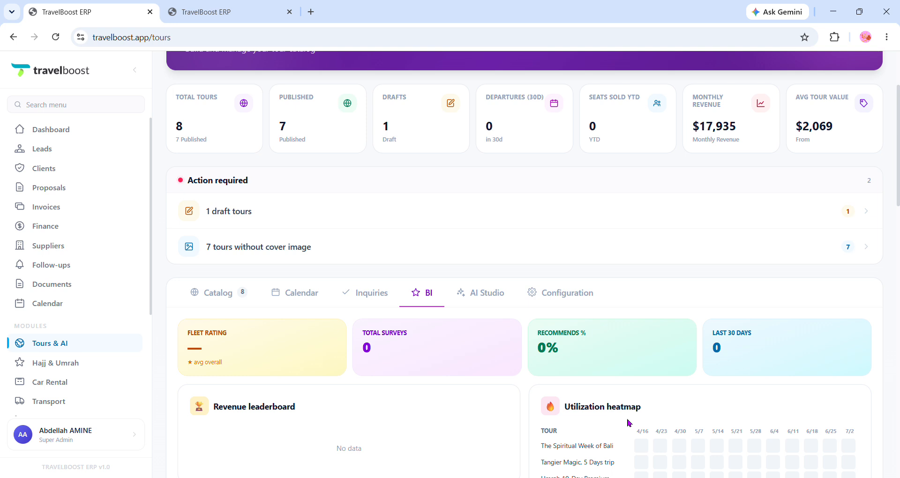
{"action": "scroll", "coordinate": [628, 422], "scroll_direction": "down", "scroll_amount": 1}
{"action": "scroll", "coordinate": [629, 423], "scroll_direction": "down", "scroll_amount": 1}
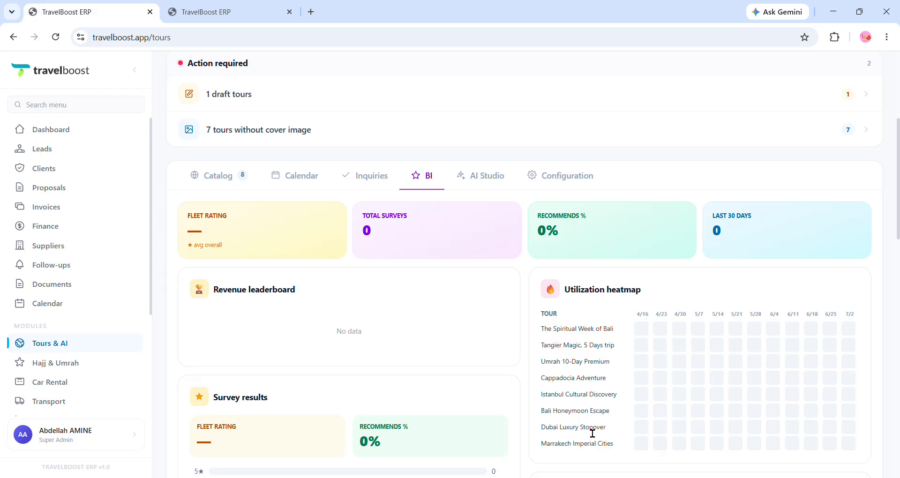
{"action": "scroll", "coordinate": [494, 373], "scroll_direction": "down", "scroll_amount": 1}
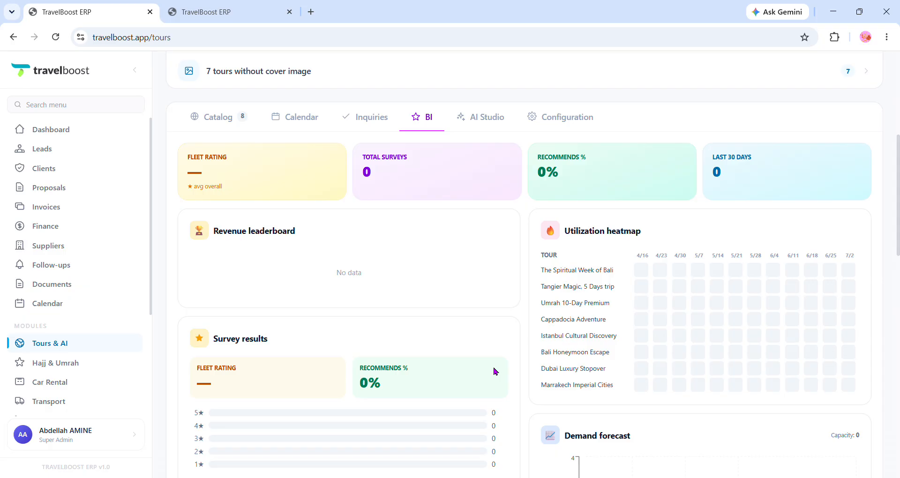
{"action": "scroll", "coordinate": [511, 365], "scroll_direction": "down", "scroll_amount": 3}
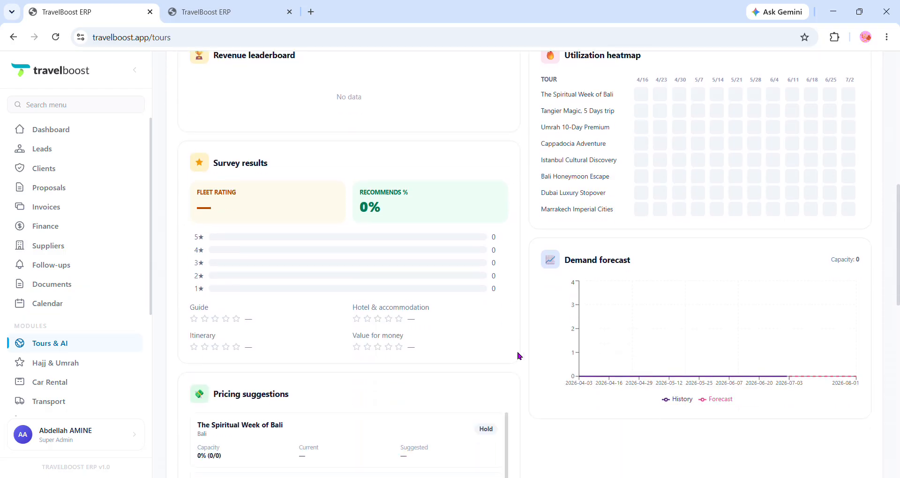
{"action": "scroll", "coordinate": [737, 328], "scroll_direction": "down", "scroll_amount": 10}
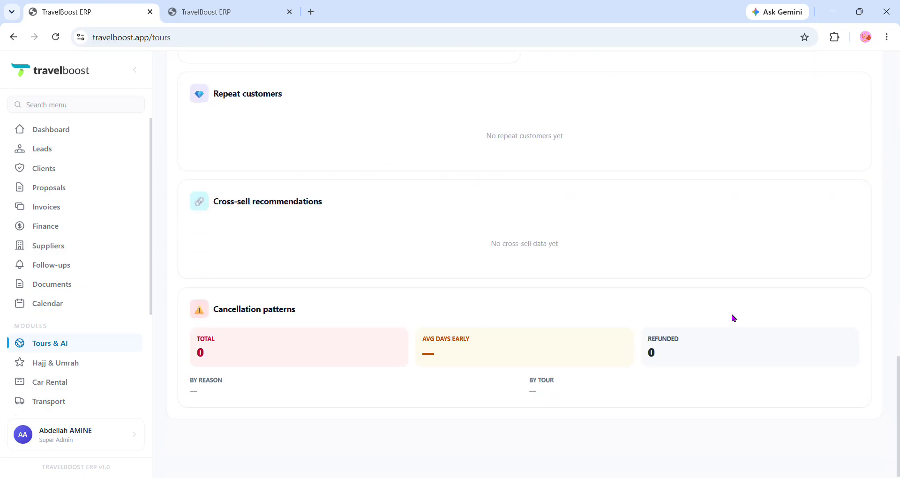
Go back over the BI rating and survey figures, the revenue leaderboard and the utilization heatmap.
{"action": "scroll", "coordinate": [734, 318], "scroll_direction": "up", "scroll_amount": 10}
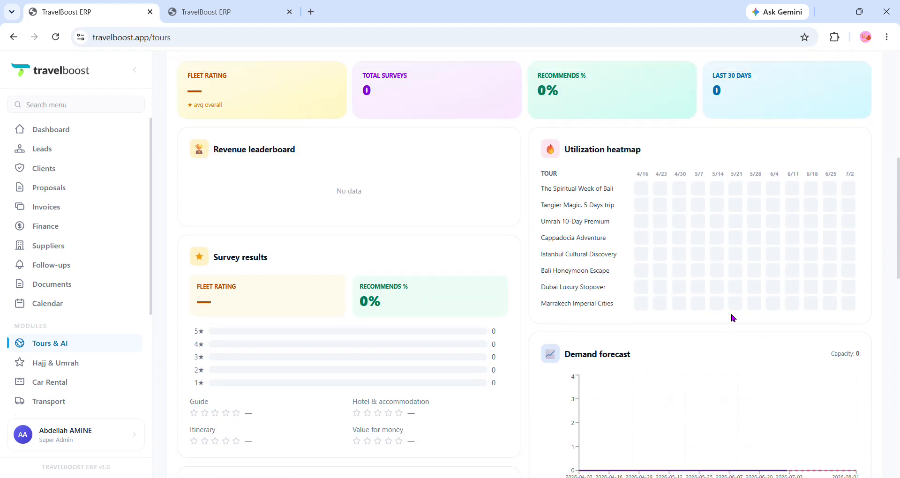
{"action": "scroll", "coordinate": [735, 318], "scroll_direction": "up", "scroll_amount": 4}
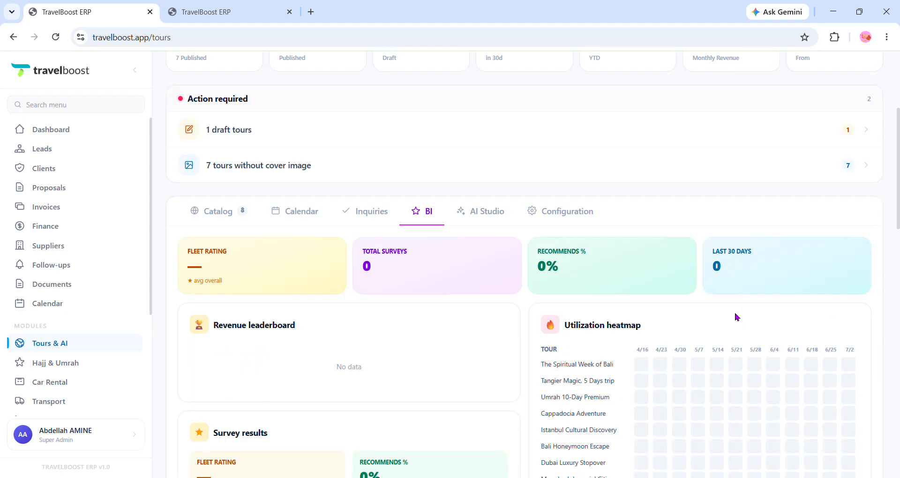
{"action": "scroll", "coordinate": [735, 317], "scroll_direction": "up", "scroll_amount": 4}
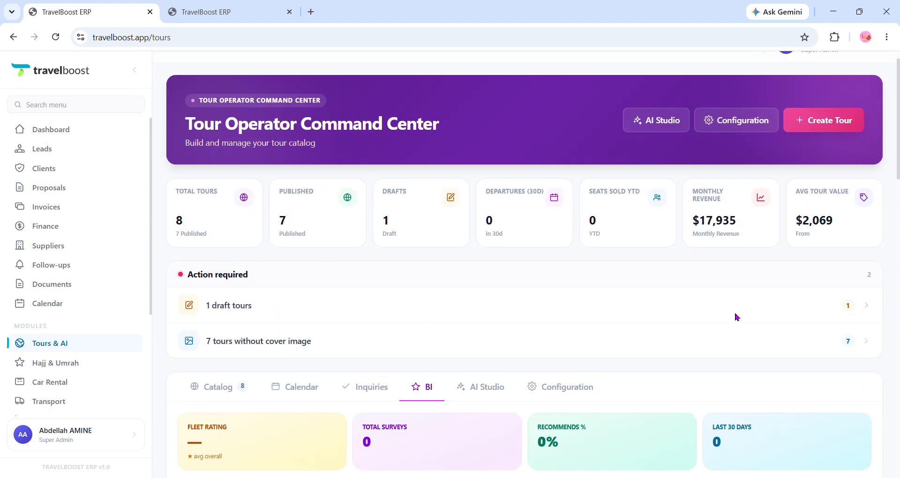
{"action": "scroll", "coordinate": [726, 313], "scroll_direction": "down", "scroll_amount": 4}
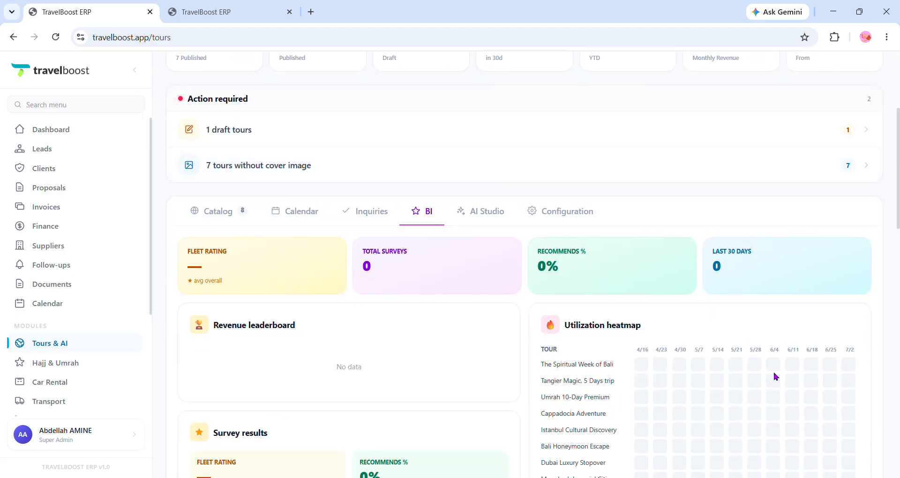
{"action": "scroll", "coordinate": [776, 376], "scroll_direction": "down", "scroll_amount": 3}
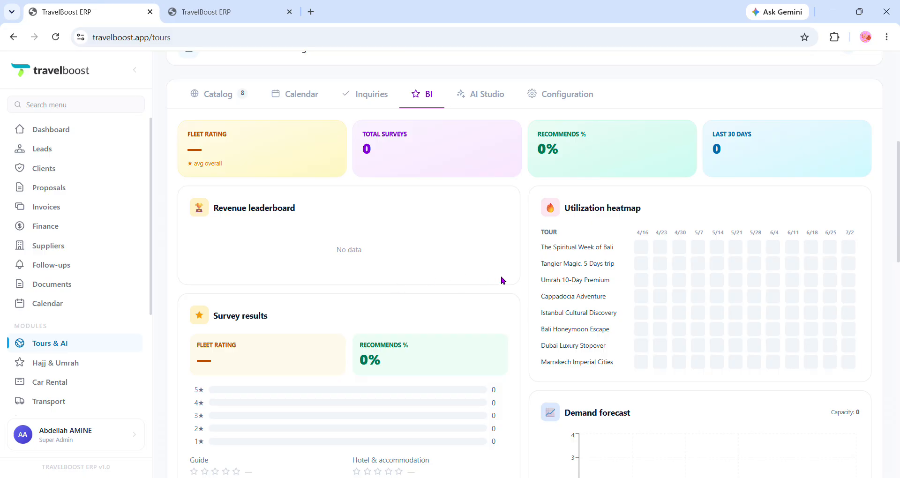
{"action": "scroll", "coordinate": [679, 261], "scroll_direction": "up", "scroll_amount": 3}
Examine the pricing suggestions per tour and the demand forecast chart, highlighting their headings.
{"action": "scroll", "coordinate": [673, 258], "scroll_direction": "down", "scroll_amount": 8}
{"action": "scroll", "coordinate": [674, 258], "scroll_direction": "down", "scroll_amount": 2}
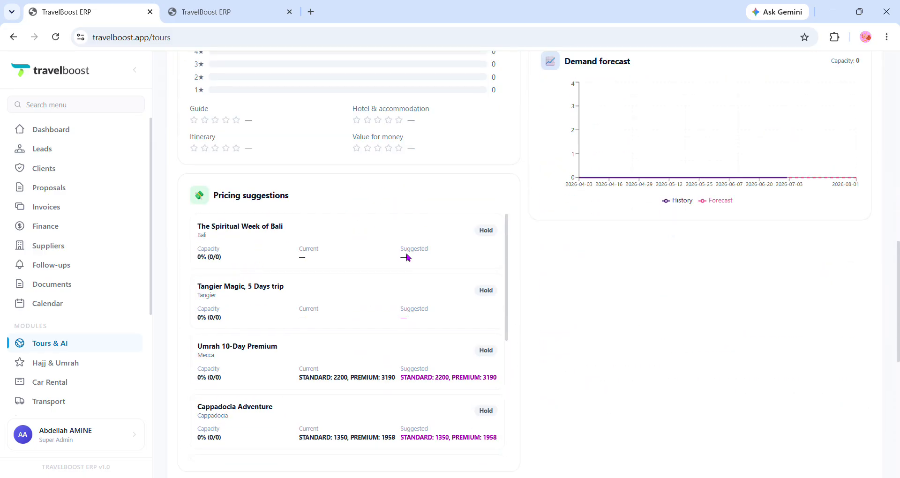
{"action": "triple_click", "coordinate": [223, 205]}
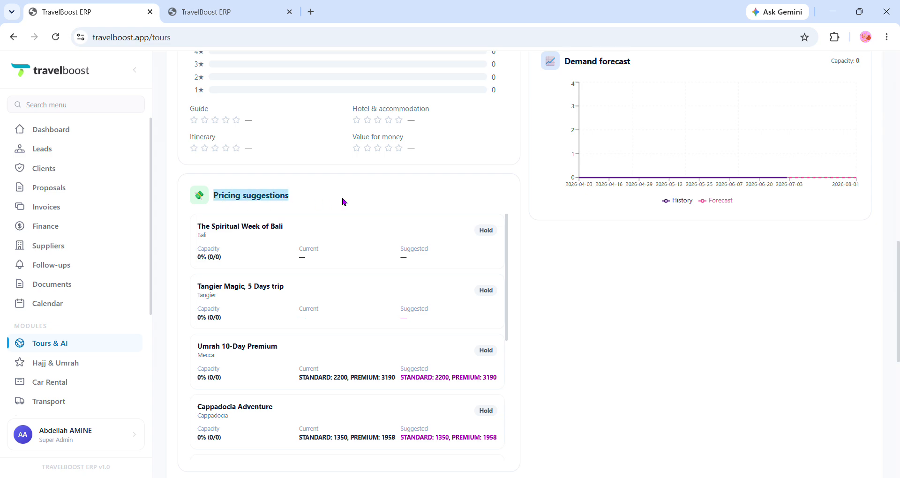
{"action": "mouse_move", "coordinate": [630, 126]}
{"action": "triple_click", "coordinate": [621, 65]}
Examine the repeat customers, cross-sell recommendations and cancellation patterns reports, and return to the tours overview's summary figures.
{"action": "scroll", "coordinate": [641, 267], "scroll_direction": "down", "scroll_amount": 5}
{"action": "triple_click", "coordinate": [283, 214]}
{"action": "left_click_drag", "start_coordinate": [283, 213], "coordinate": [330, 381]}
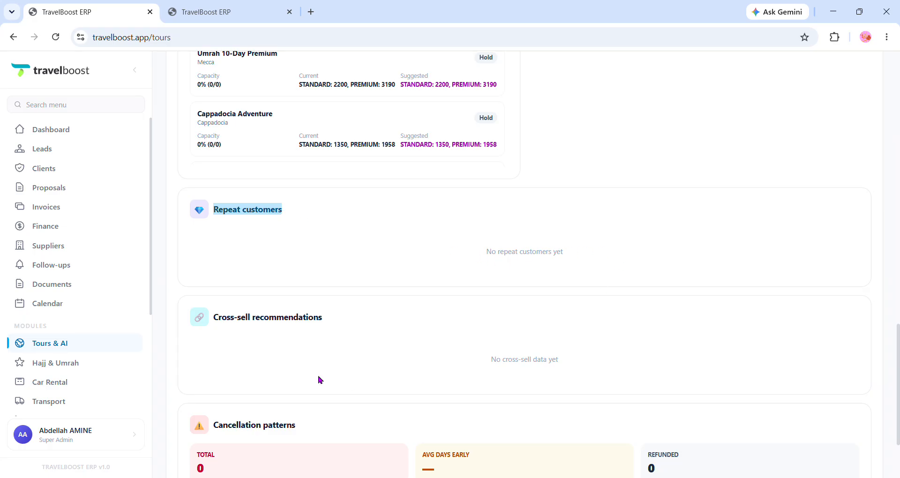
{"action": "left_click_drag", "start_coordinate": [257, 326], "coordinate": [561, 370]}
{"action": "scroll", "coordinate": [567, 366], "scroll_direction": "down", "scroll_amount": 3}
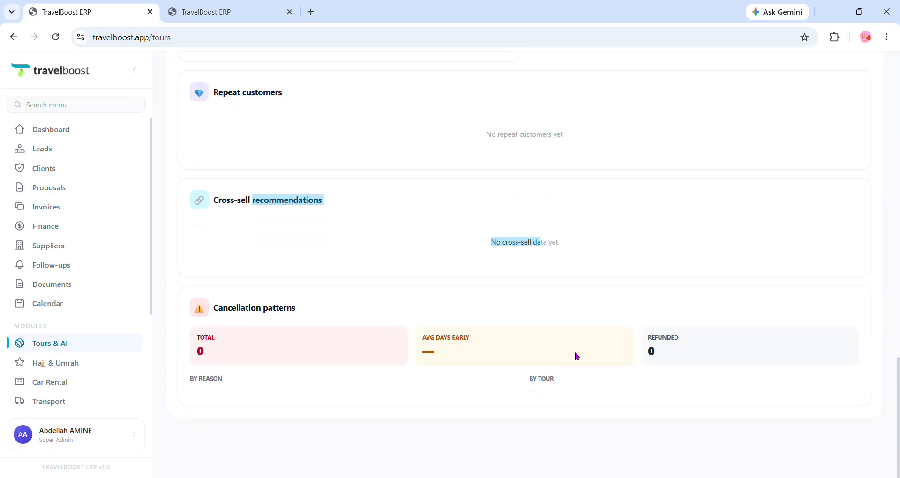
{"action": "left_click_drag", "start_coordinate": [233, 315], "coordinate": [371, 321]}
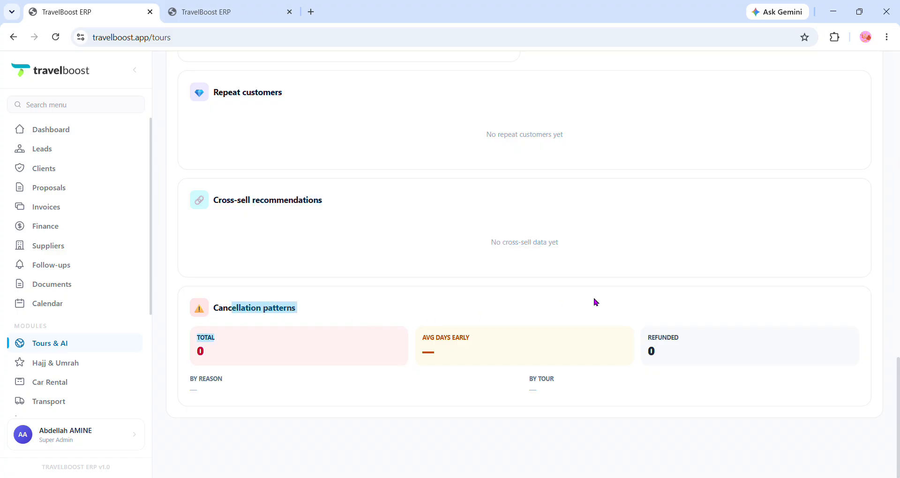
{"action": "scroll", "coordinate": [596, 302], "scroll_direction": "up", "scroll_amount": 1}
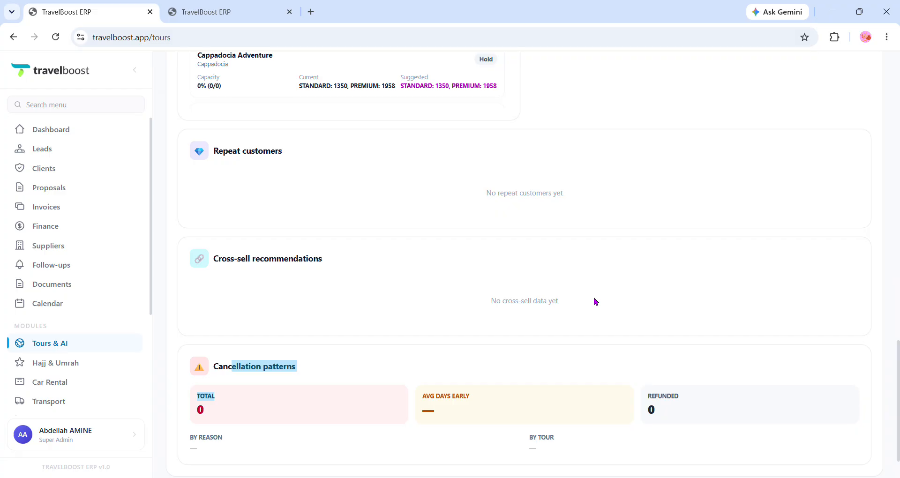
{"action": "scroll", "coordinate": [595, 302], "scroll_direction": "up", "scroll_amount": 10}
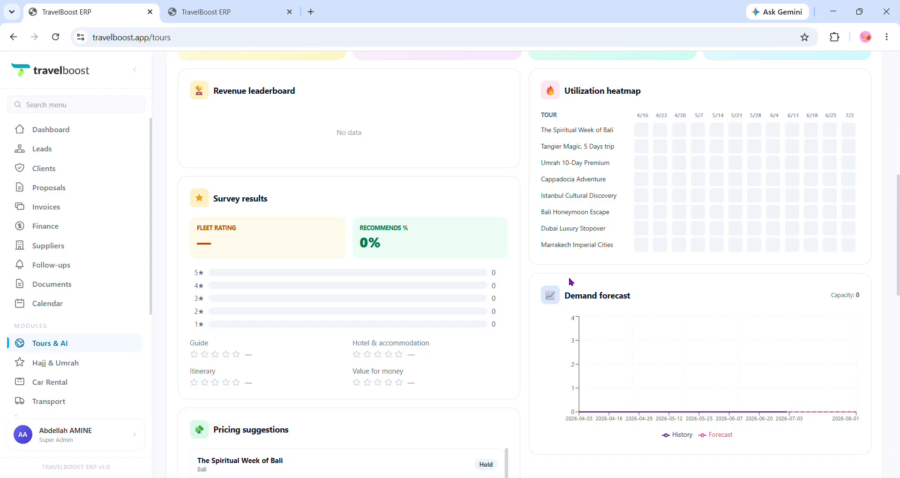
{"action": "scroll", "coordinate": [570, 282], "scroll_direction": "up", "scroll_amount": 2}
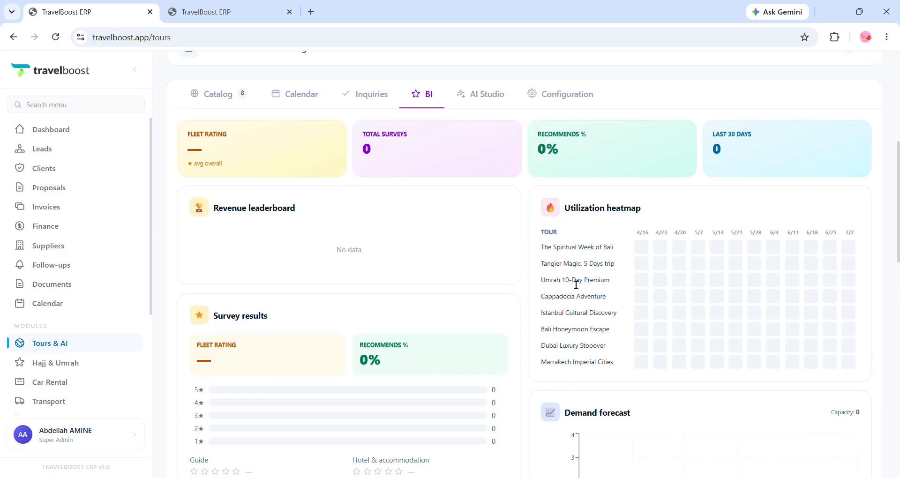
{"action": "scroll", "coordinate": [576, 284], "scroll_direction": "up", "scroll_amount": 6}
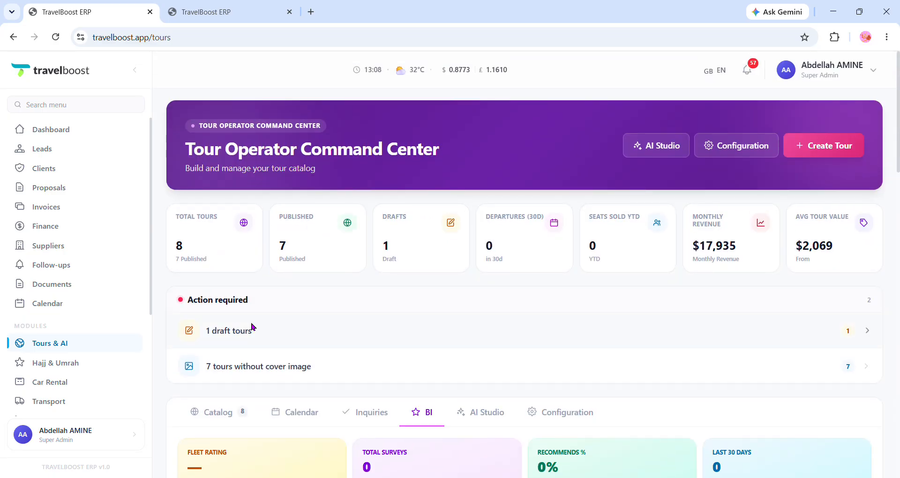